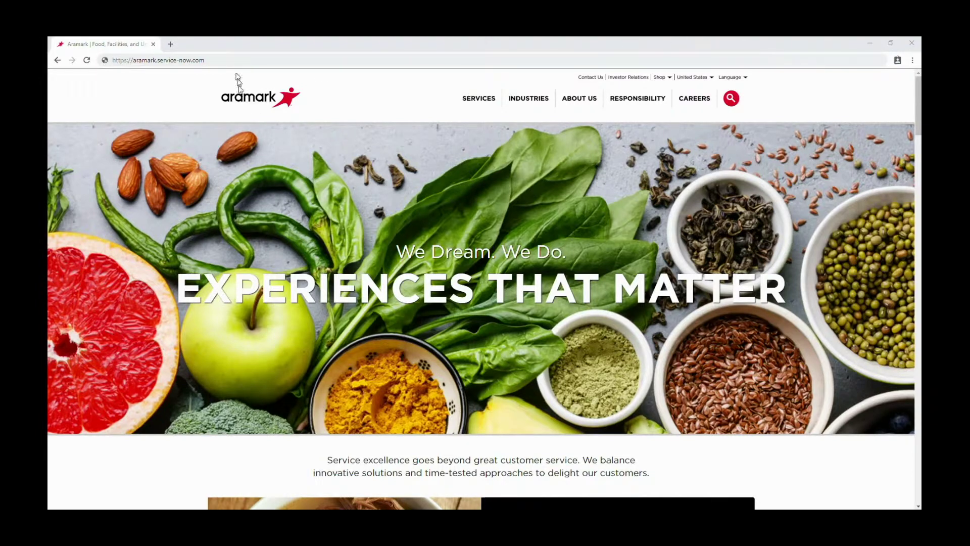
Go from the Aramark homepage to aramark.service-now.com.
left_click(226, 60)
key("Return")
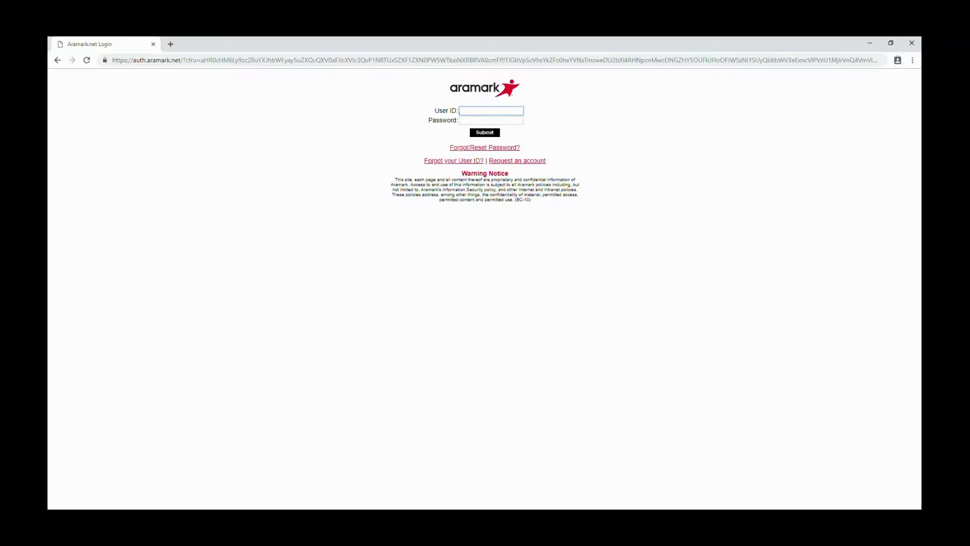
Enter the User ID and password on Aramark Login and submit.
key("Tab")
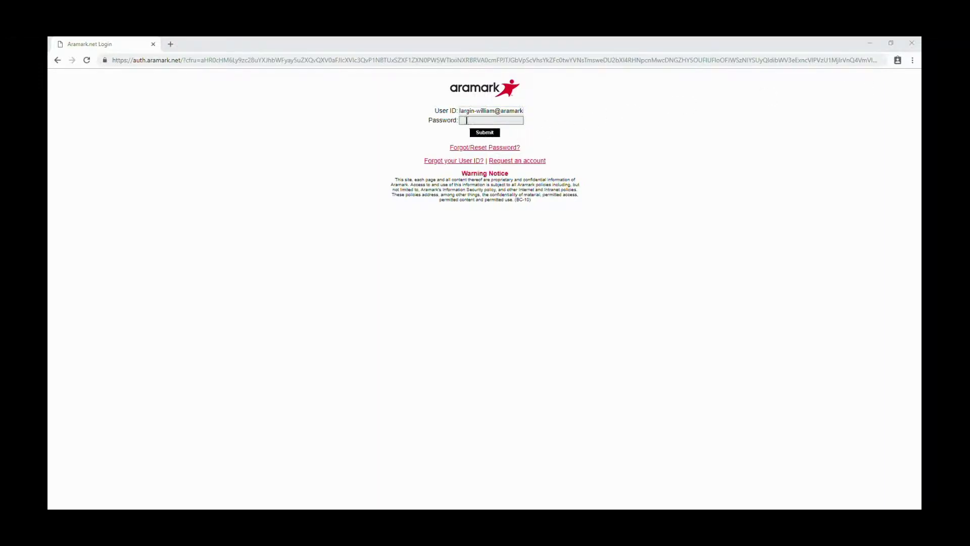
type("************")
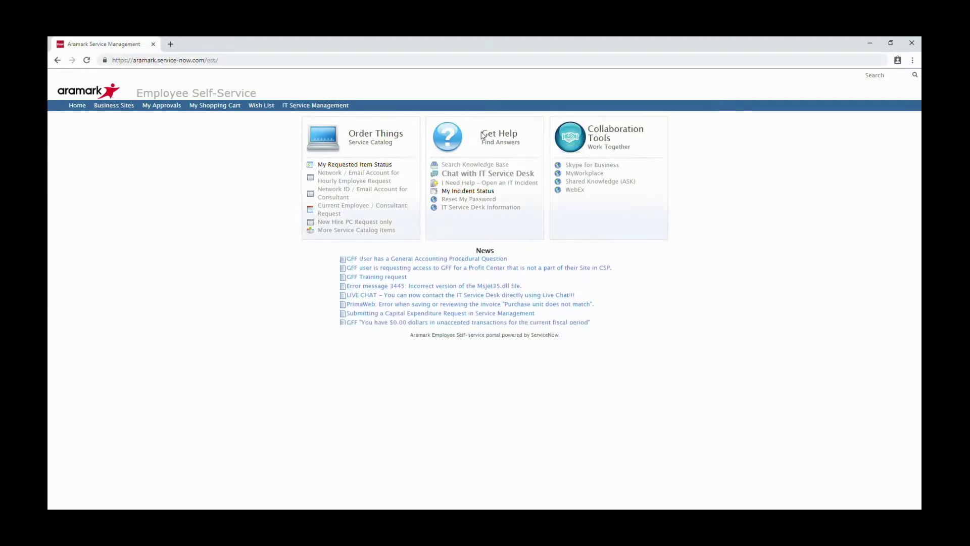
Go to IT Service Management from the portal's top navigation bar.
left_click(303, 108)
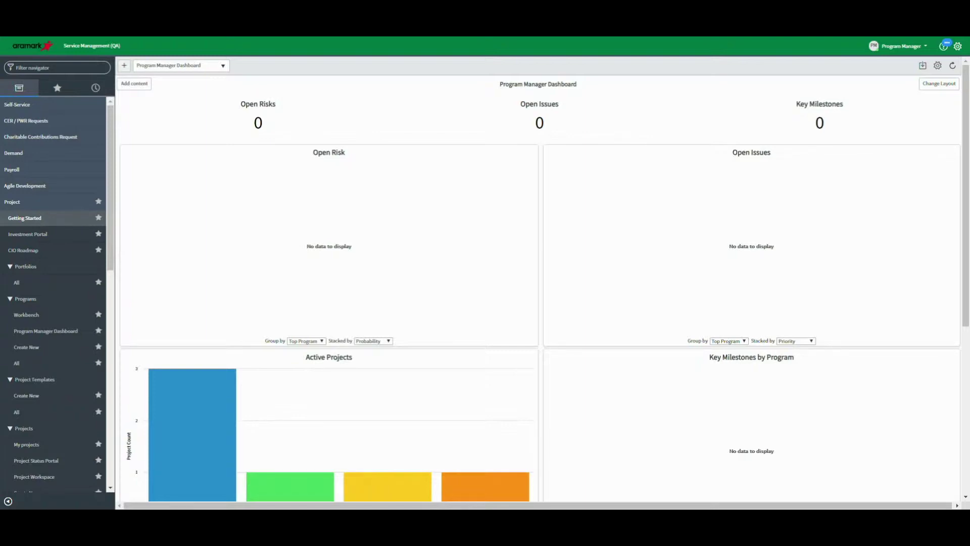
Find Projects in the Filter navigator and choose Create New.
left_click(26, 67)
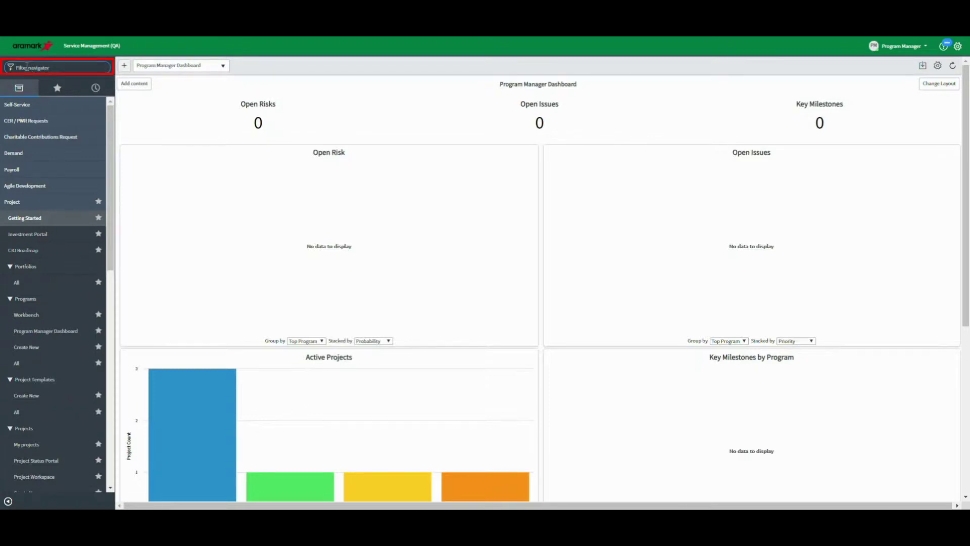
type("Projects")
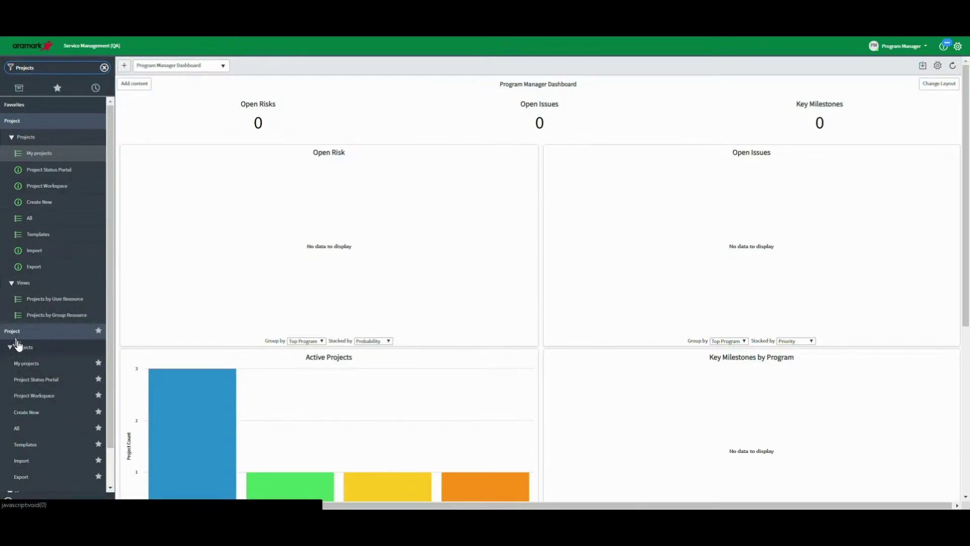
left_click(34, 412)
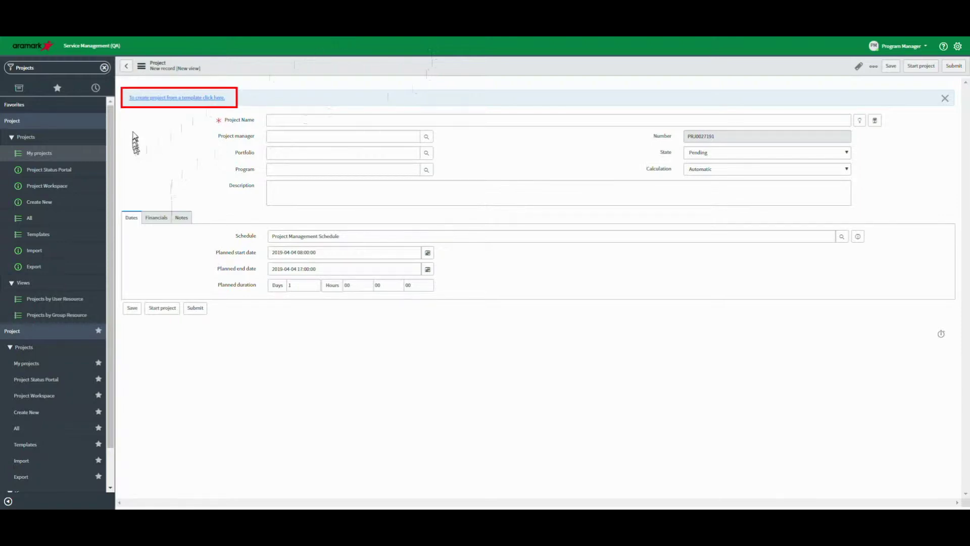
left_click(162, 98)
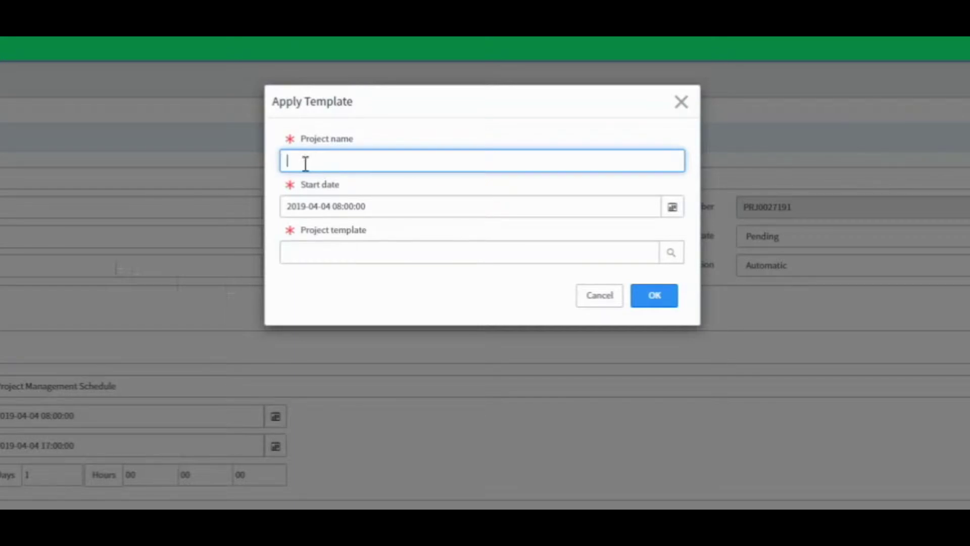
type("Largen")
type(" - test project")
left_click(673, 208)
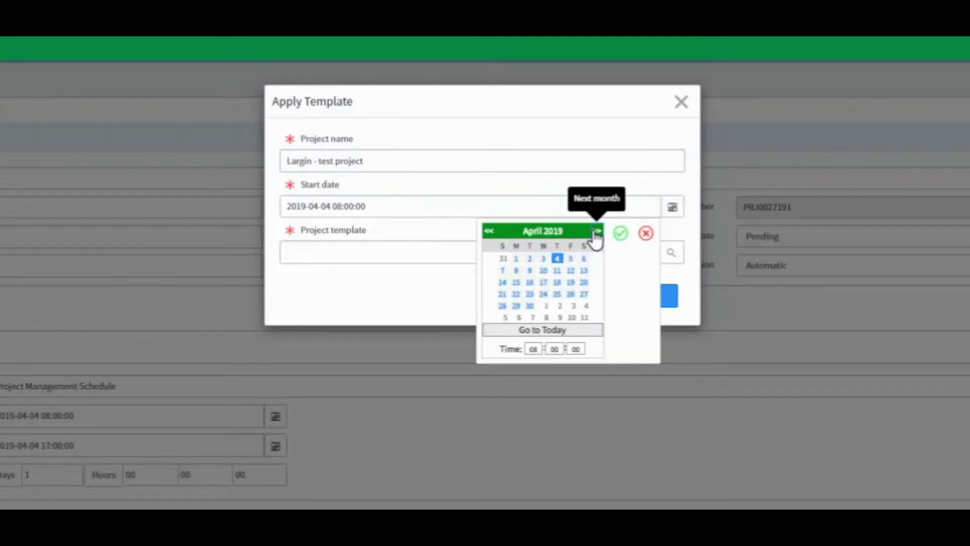
left_click(596, 232)
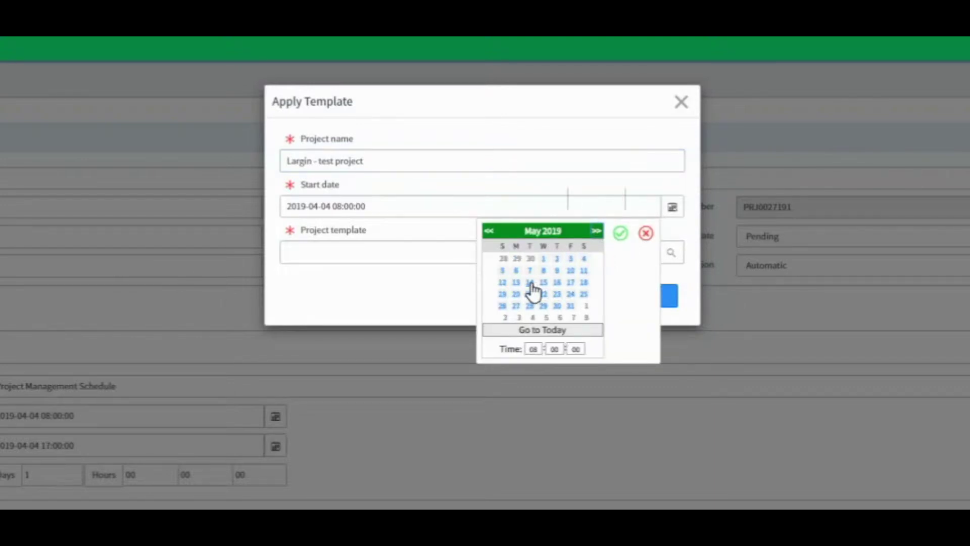
left_click(543, 259)
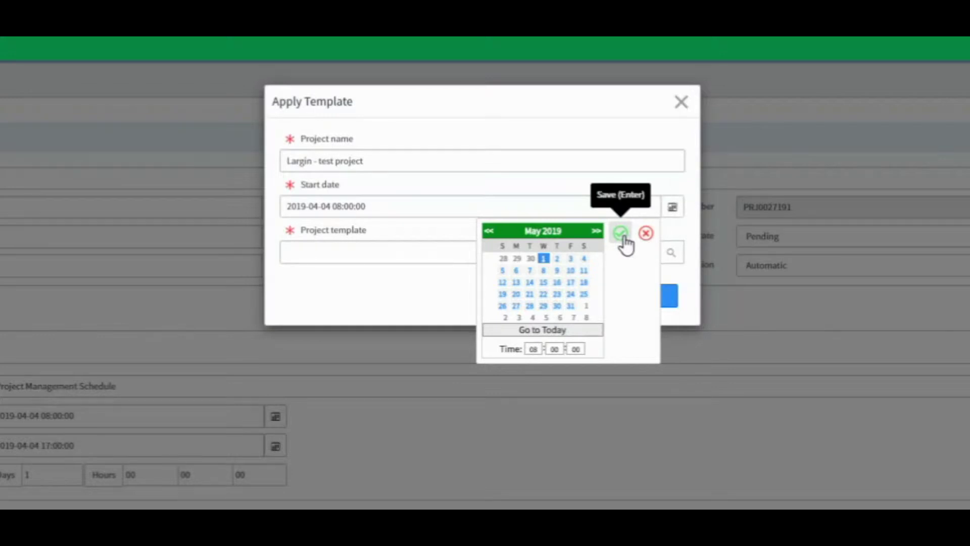
left_click(622, 233)
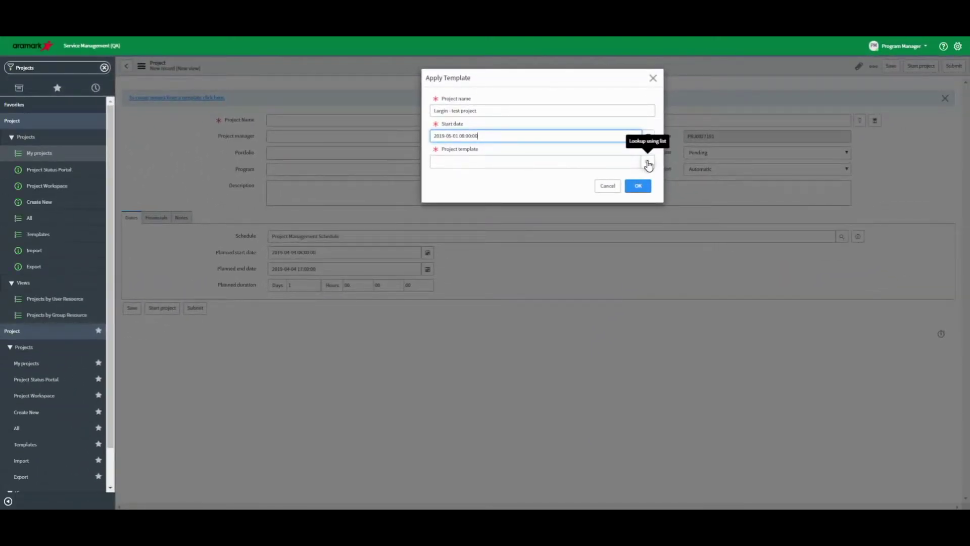
Apply the ARAMARK PROJECT TEMPLATE, creating project PRJ0027192.
left_click(648, 164)
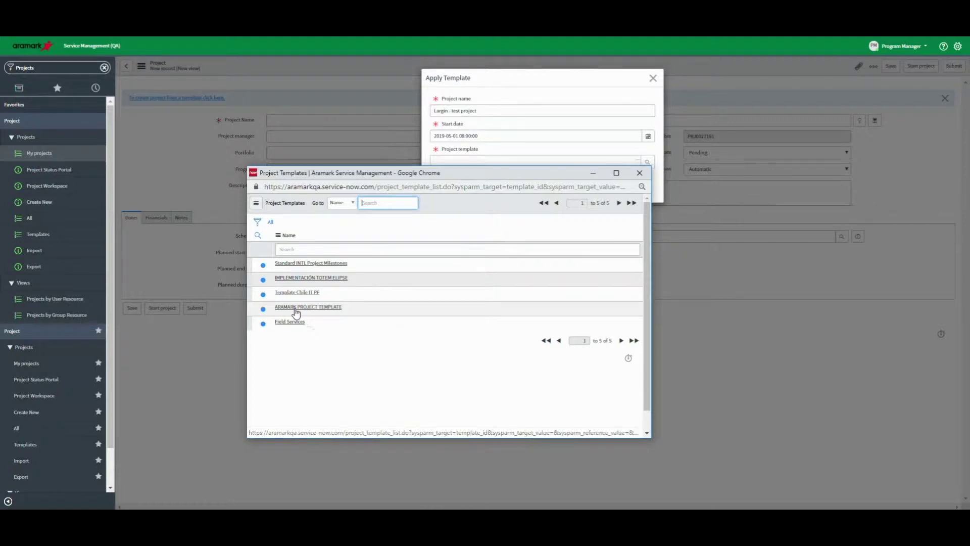
left_click(295, 308)
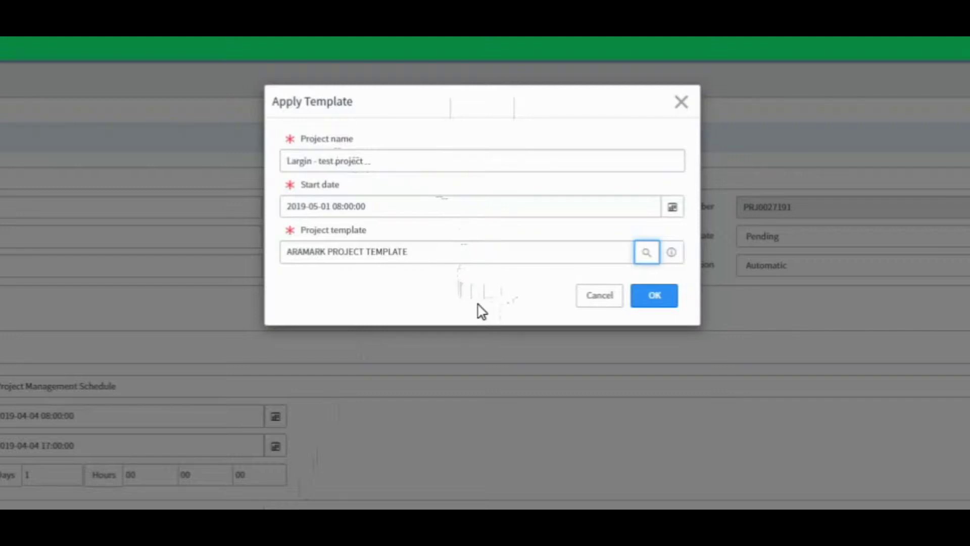
left_click(654, 296)
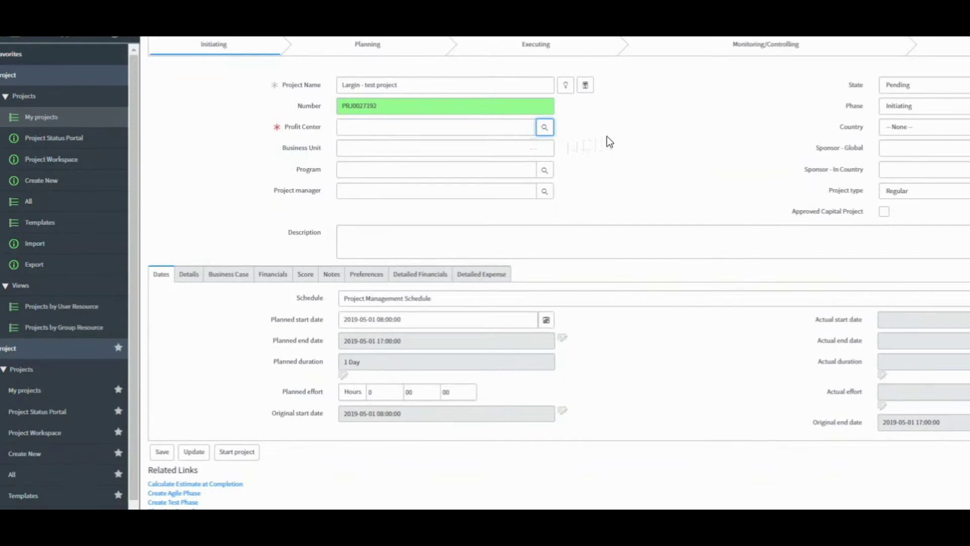
Pick profit center 000010489 for PRJ0027192, bringing in Facility Services.
left_click(544, 128)
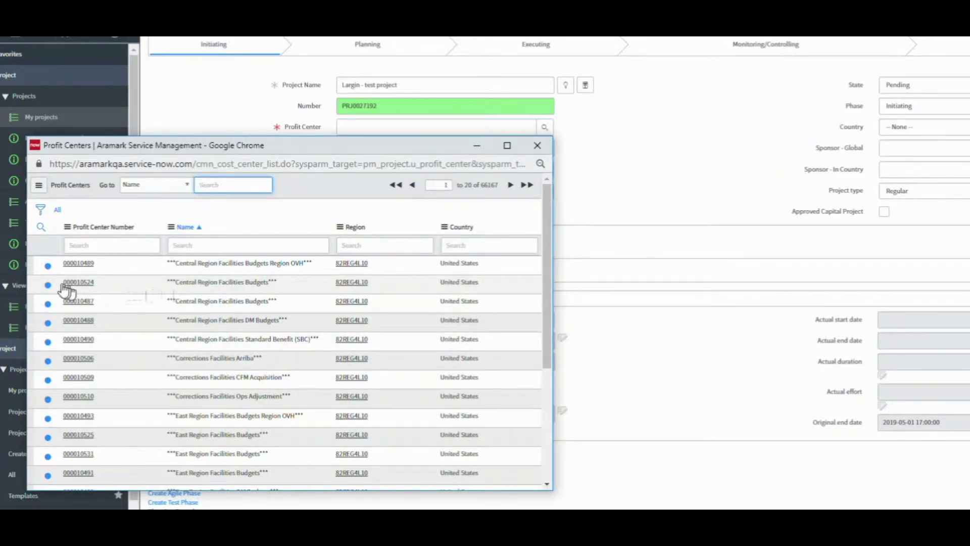
left_click(78, 264)
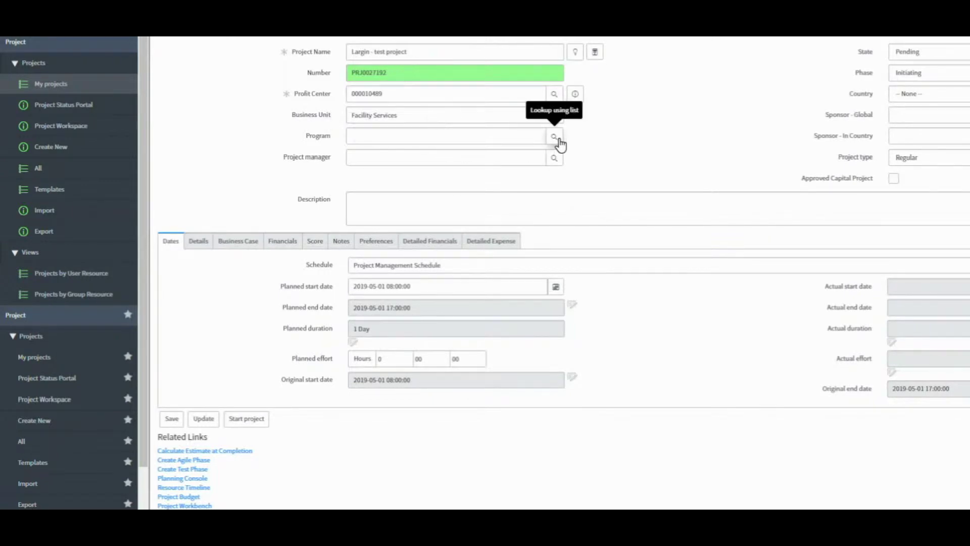
left_click(554, 136)
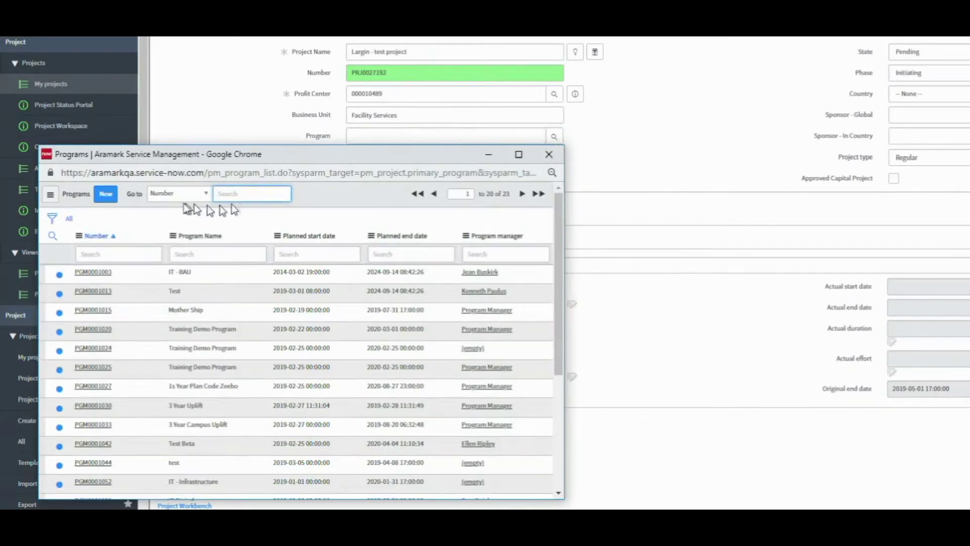
left_click(191, 255)
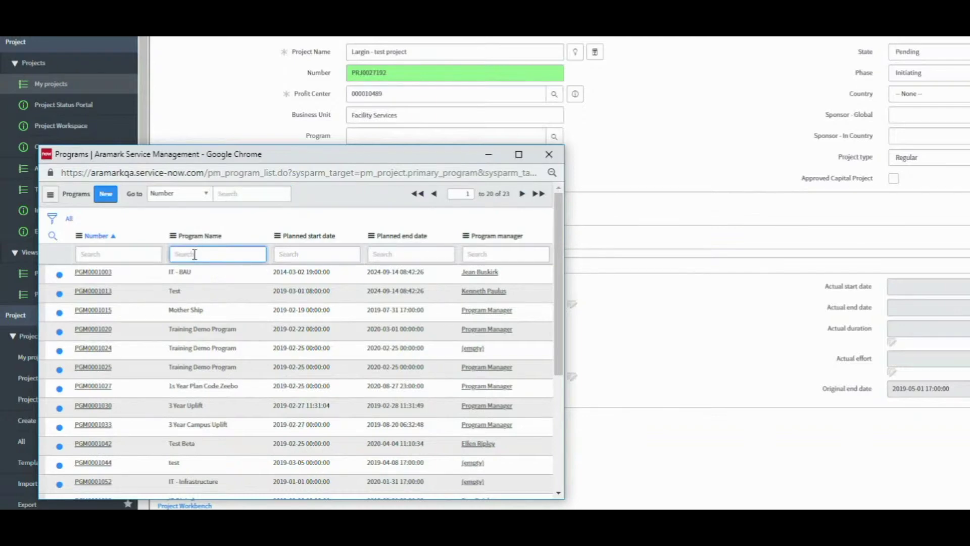
type("Lar")
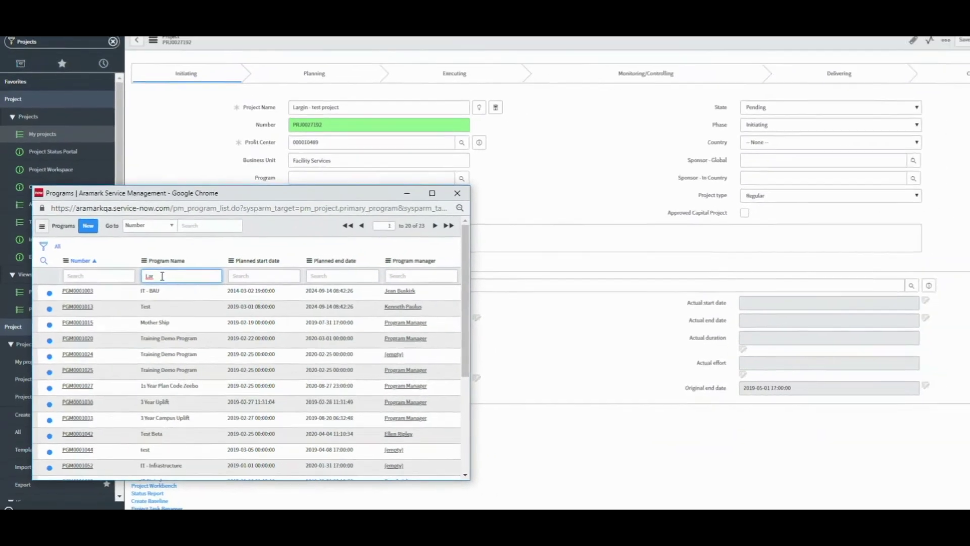
key("Return")
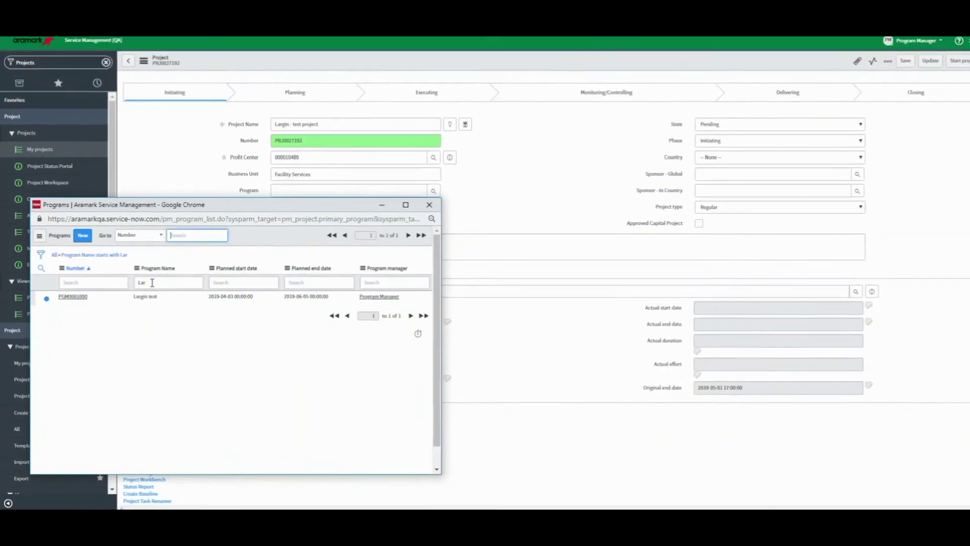
left_click(73, 300)
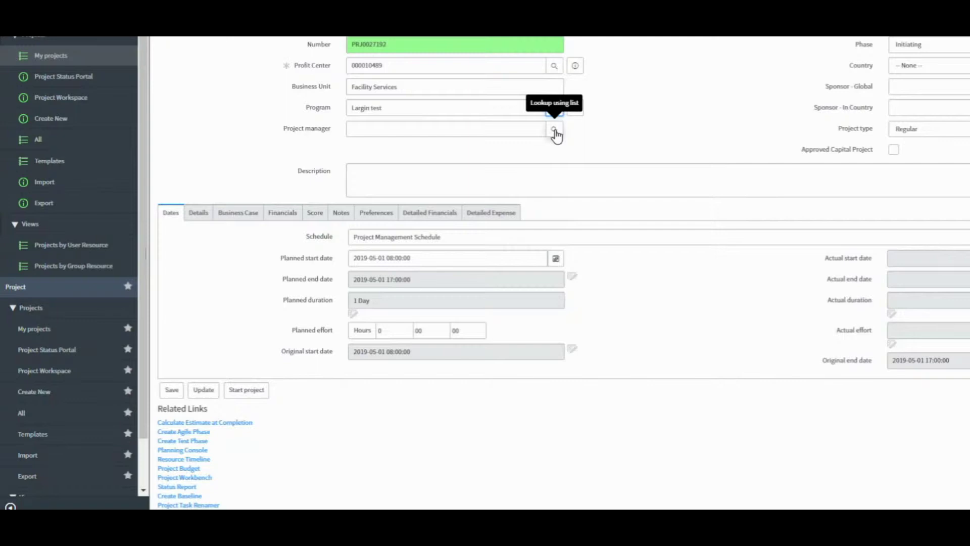
left_click(555, 129)
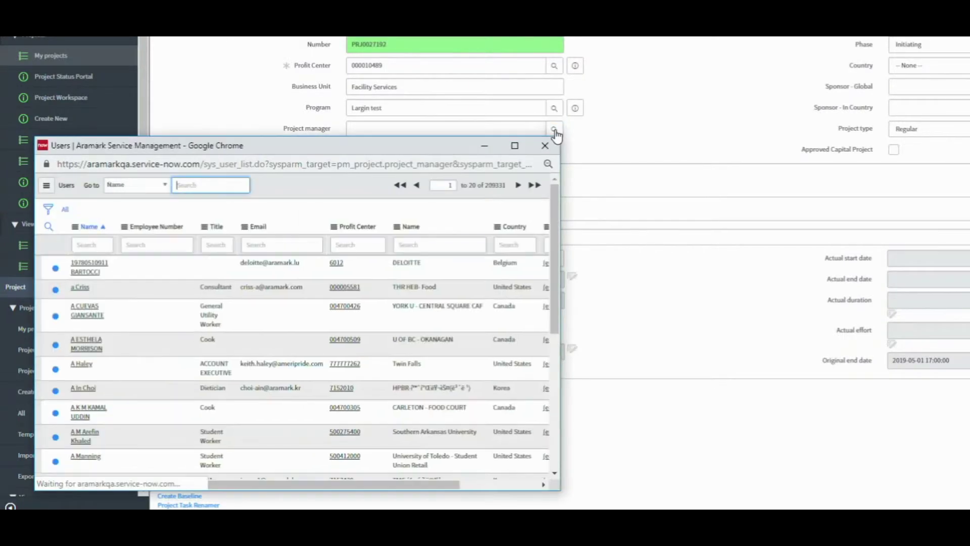
scroll(137, 457, "down", 5)
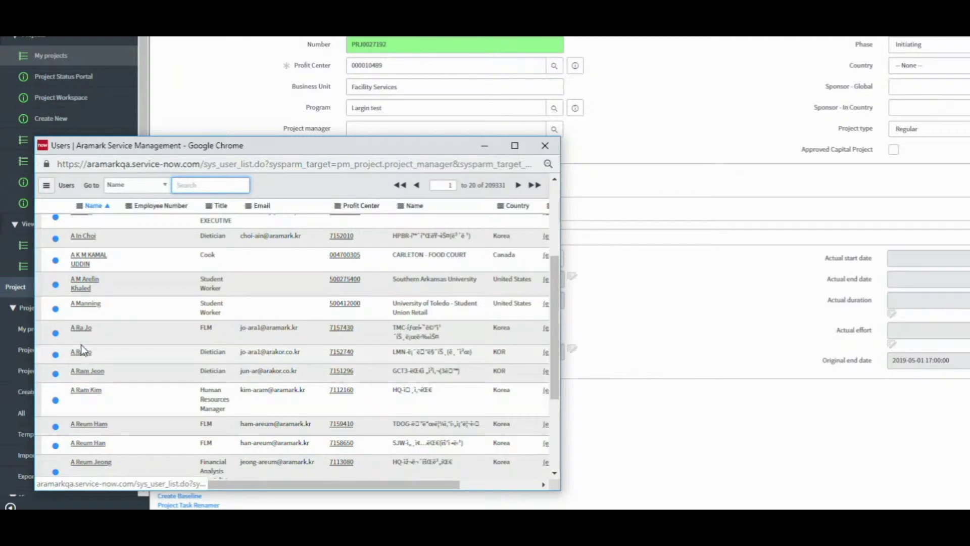
left_click(84, 303)
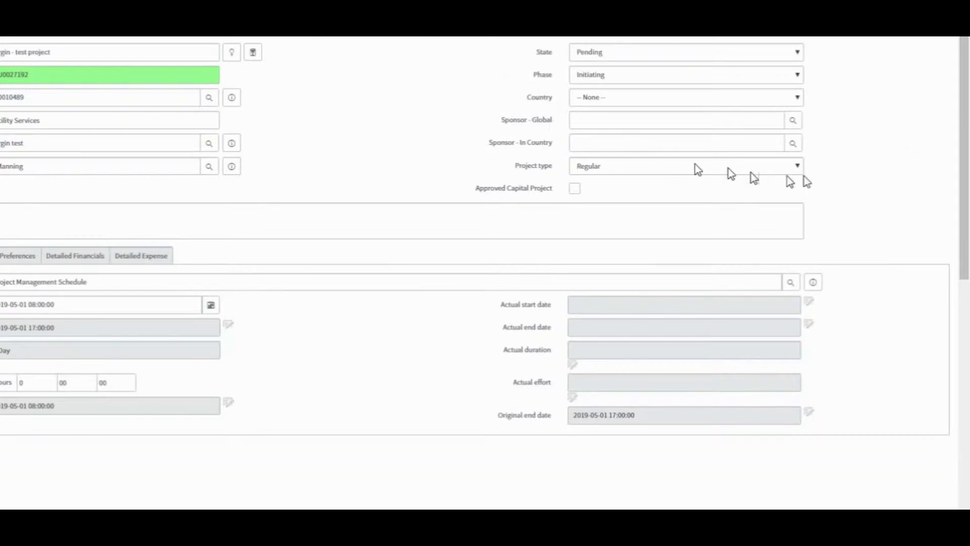
left_click(792, 120)
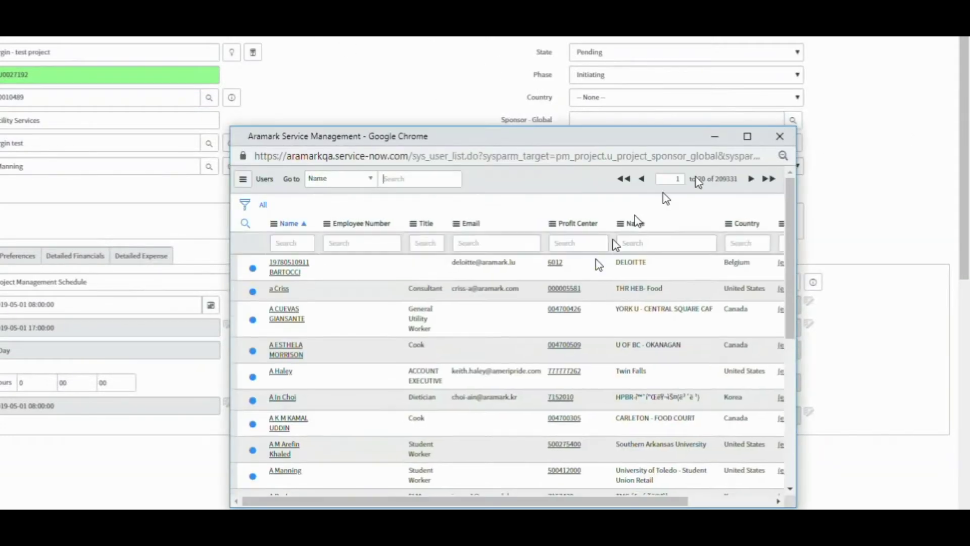
left_click(281, 372)
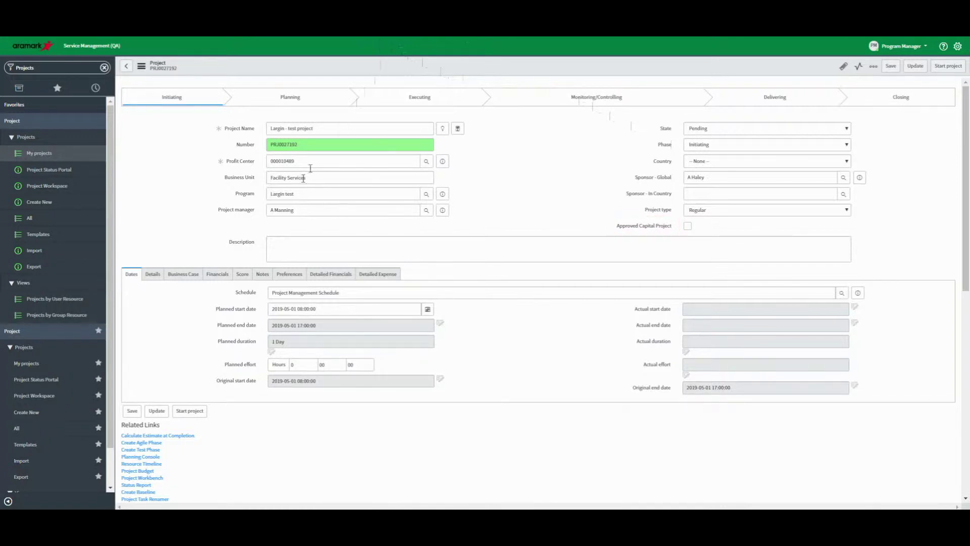
Begin entering 'Test project - for the demo' in the Description field.
left_click(283, 241)
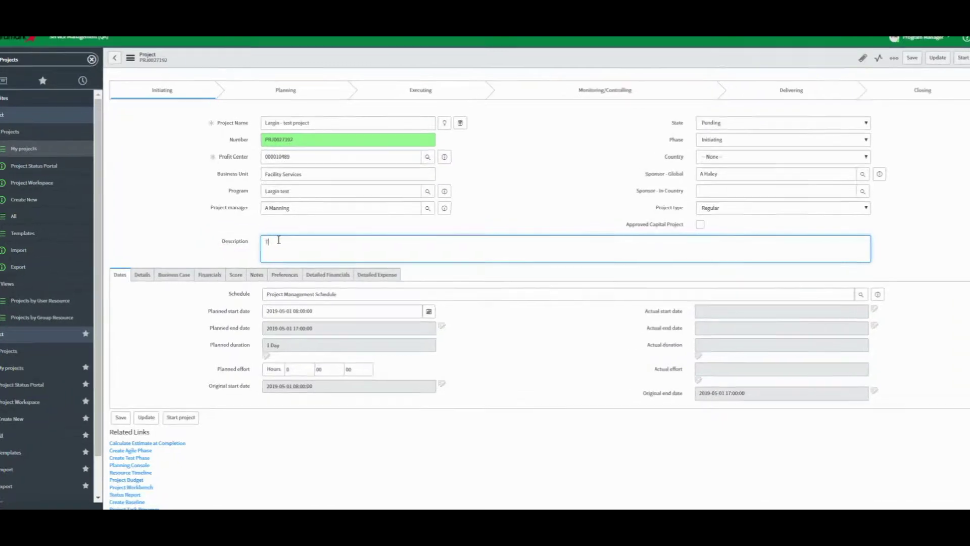
type("Test p")
type("ro")
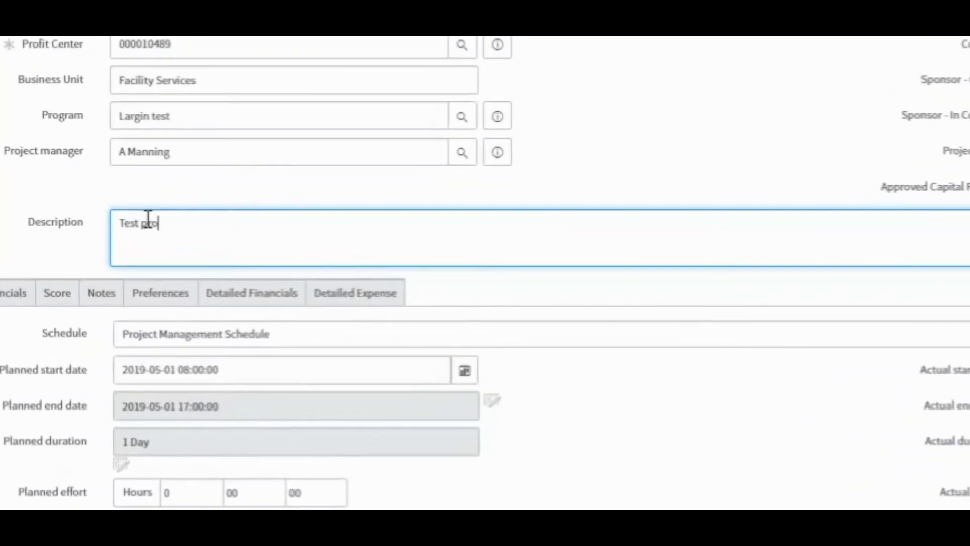
type("ject - for")
type(" the demo")
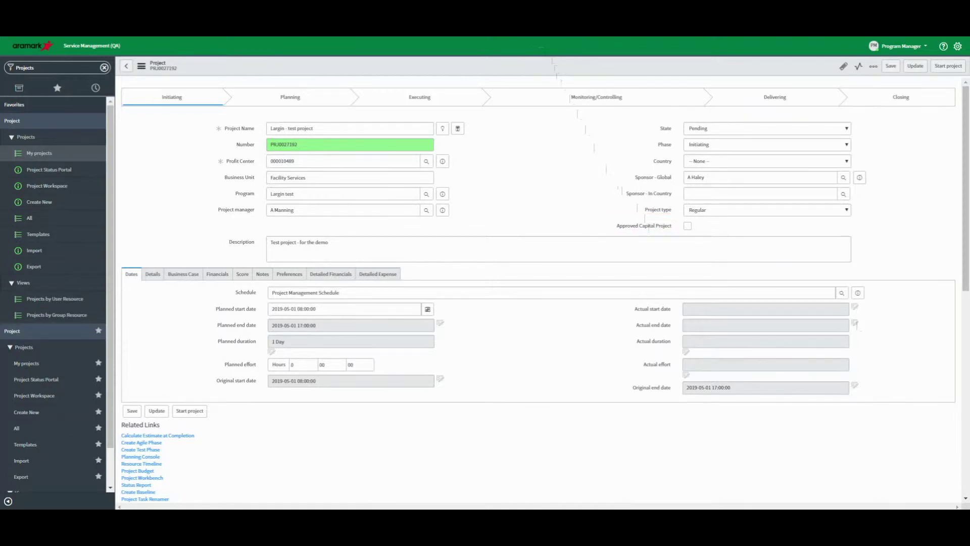
scroll(485, 304, "down", 2)
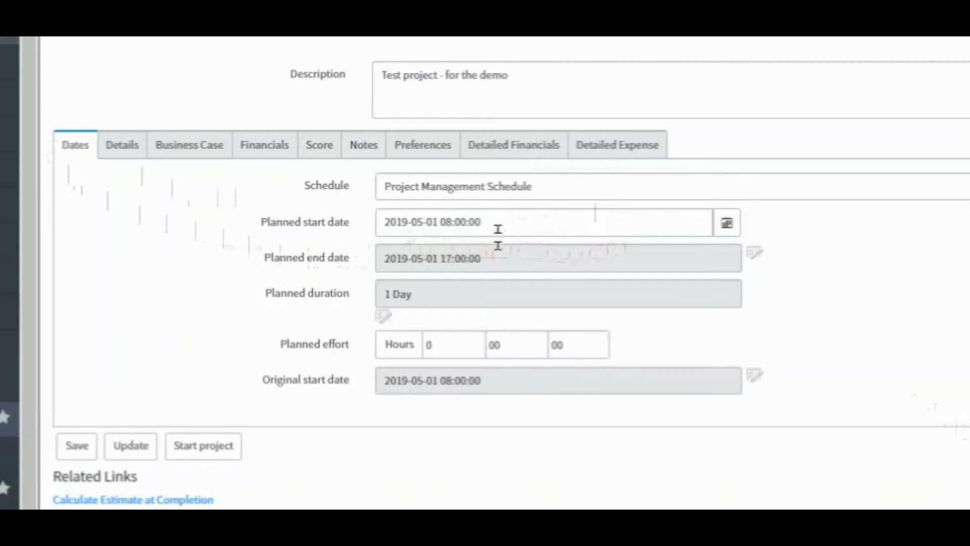
Set PRJ0027192's planned start to 3 May 2019, running 08:00 to 17:00.
left_click(728, 227)
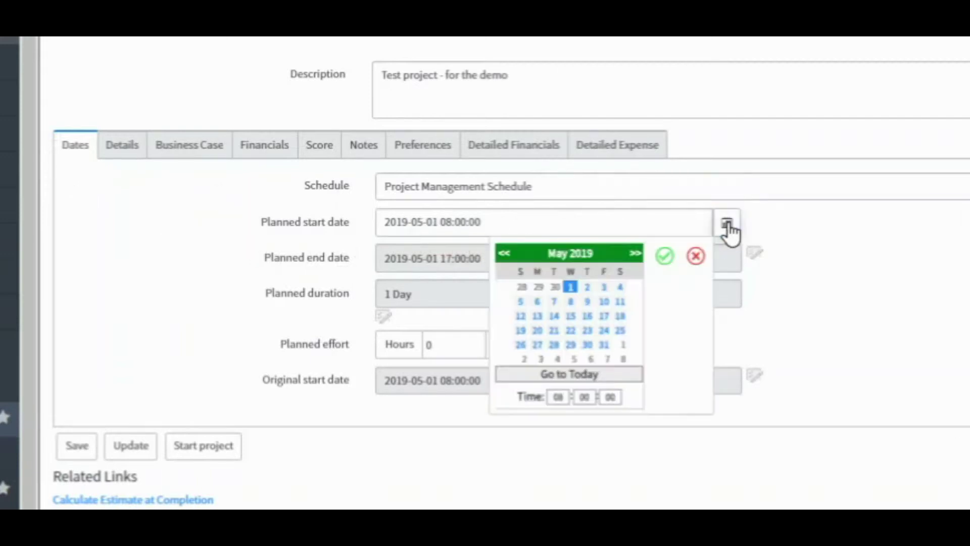
left_click(604, 287)
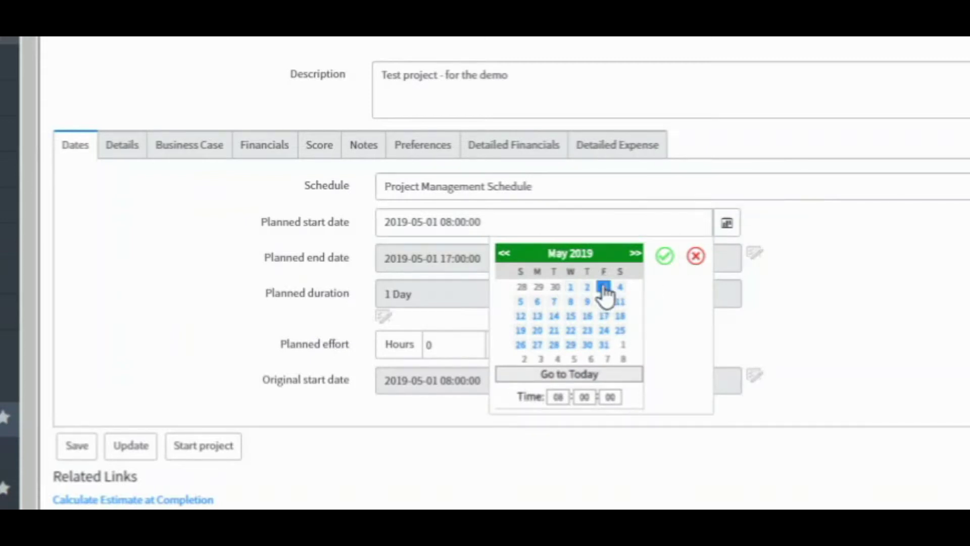
left_click(665, 256)
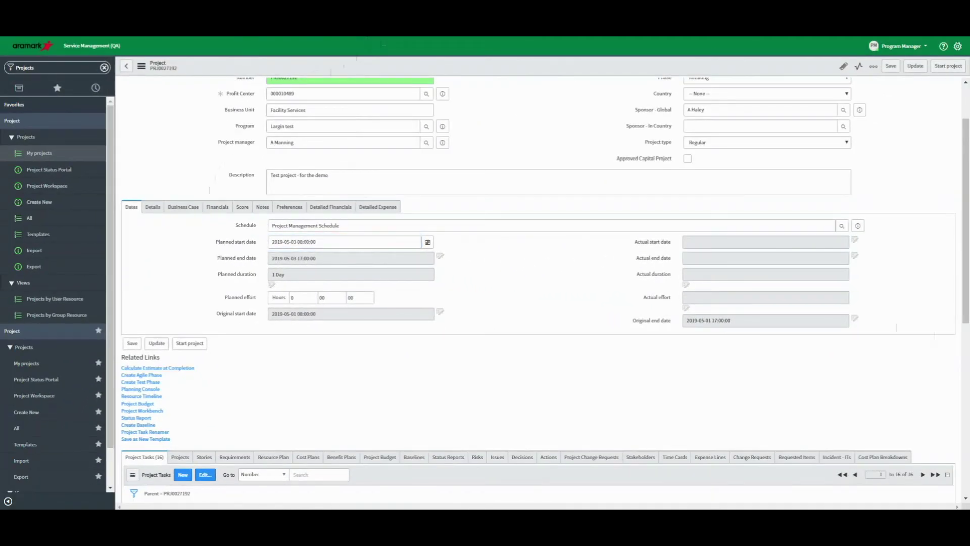
Show the Business Case tab's empty fields, from Business case through Assumptions.
left_click(179, 209)
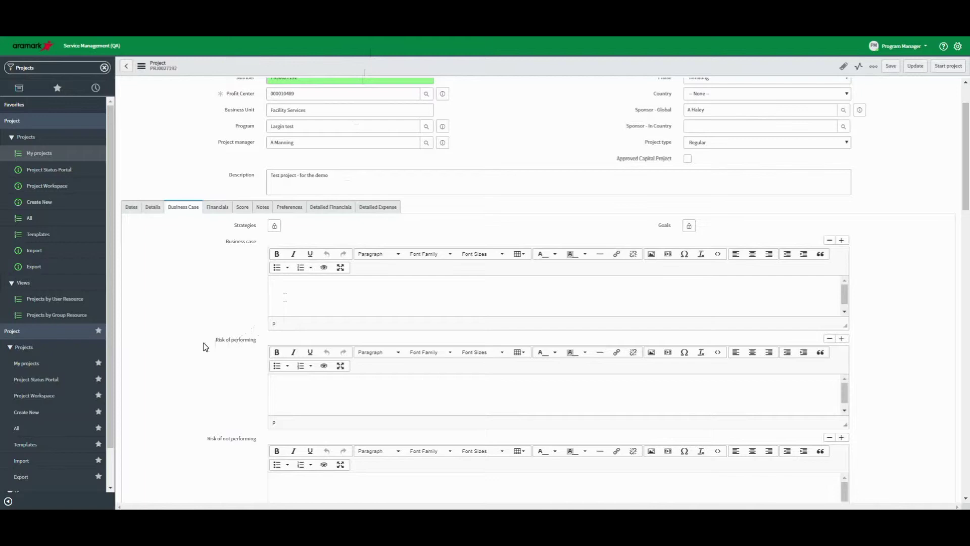
scroll(205, 338, "down", 1)
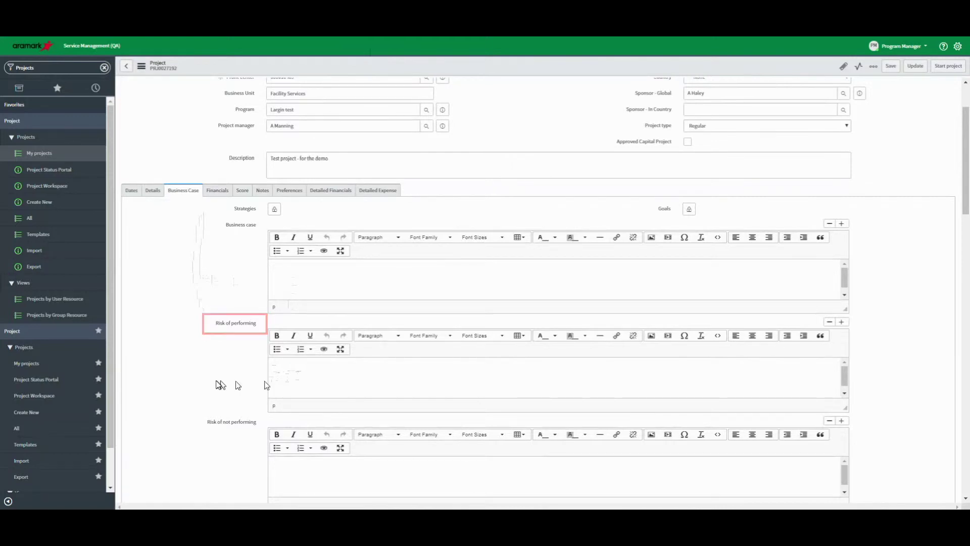
scroll(216, 382, "down", 3)
scroll(211, 391, "down", 1)
scroll(211, 393, "down", 1)
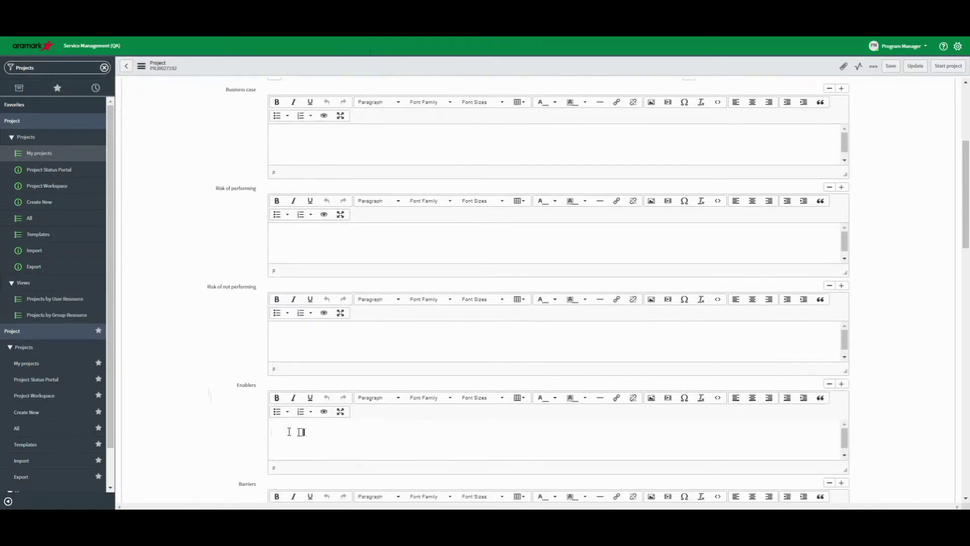
scroll(201, 399, "down", 2)
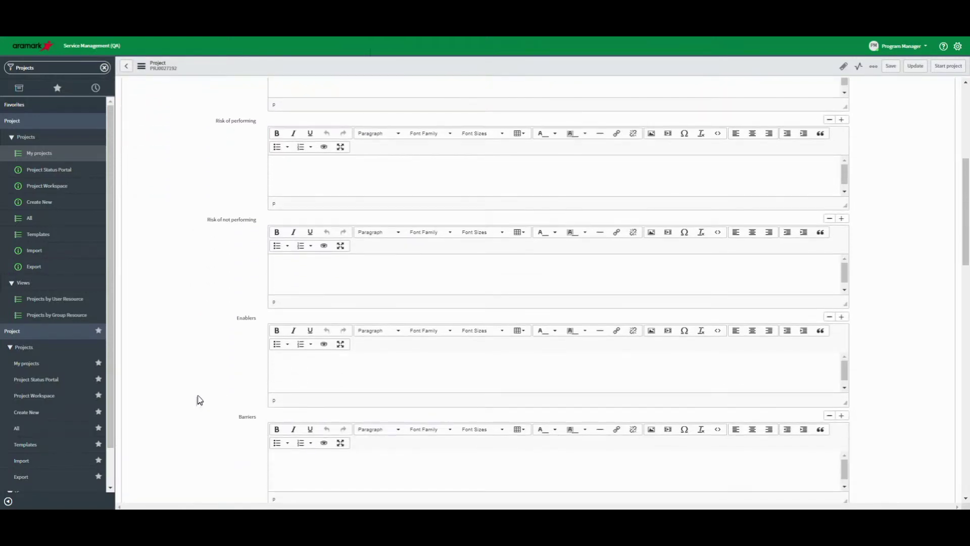
scroll(200, 400, "down", 2)
scroll(201, 400, "down", 1)
scroll(216, 407, "down", 2)
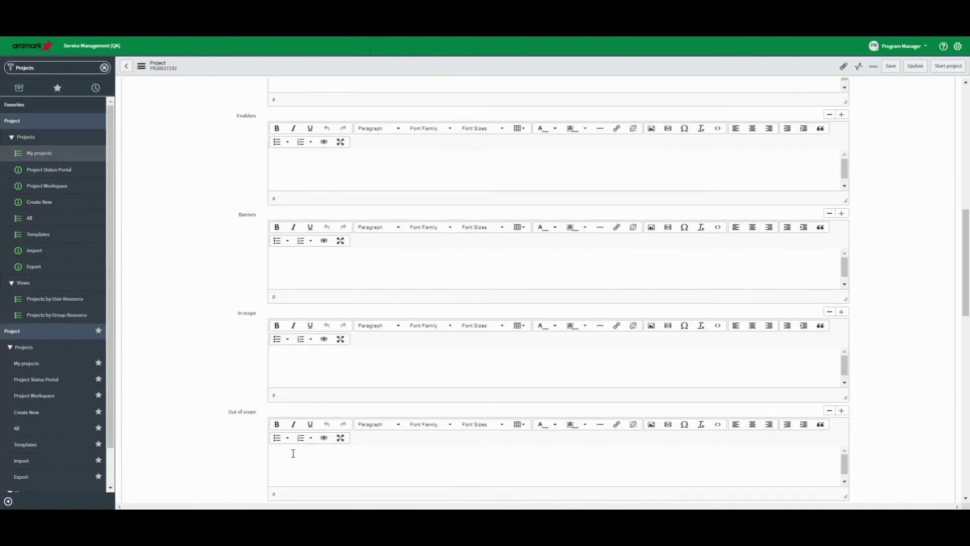
scroll(205, 403, "down", 2)
scroll(174, 387, "down", 2)
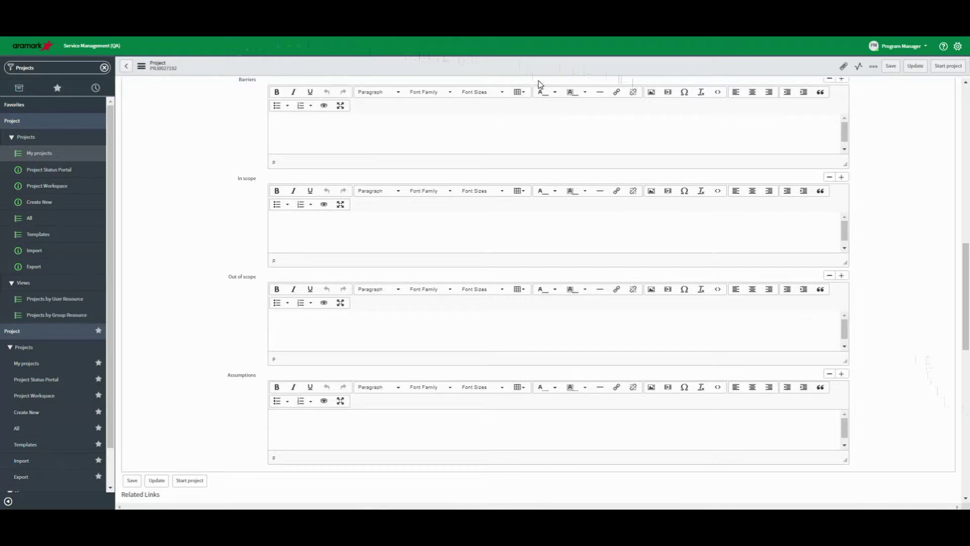
Save PRJ0027192, return to its Dates tab, and clear the 'Projects' navigator filter.
left_click(893, 70)
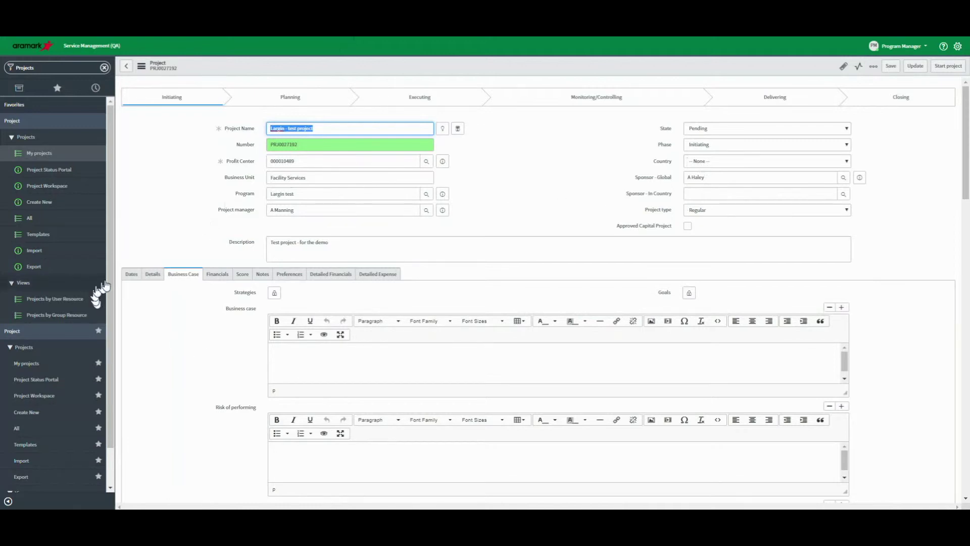
left_click(131, 274)
scroll(226, 367, "down", 3)
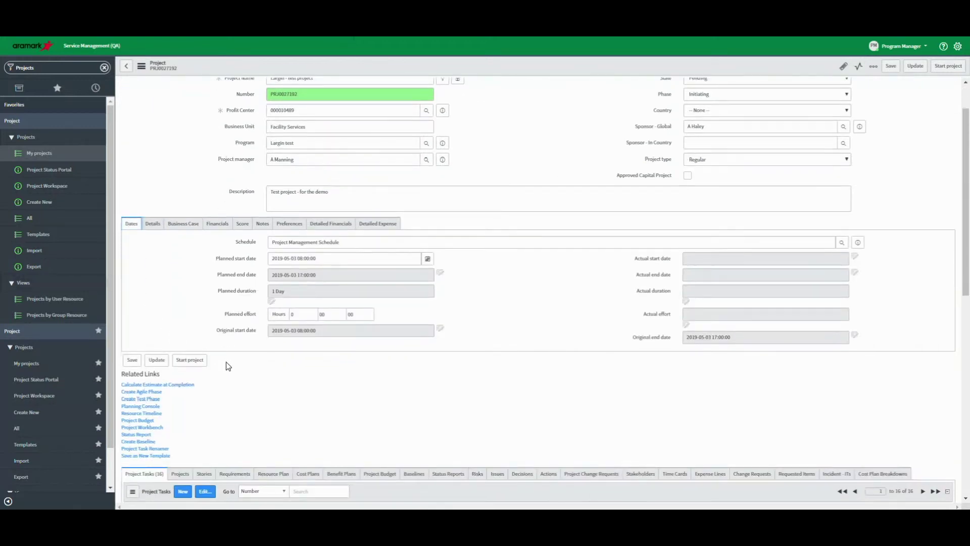
scroll(226, 366, "up", 3)
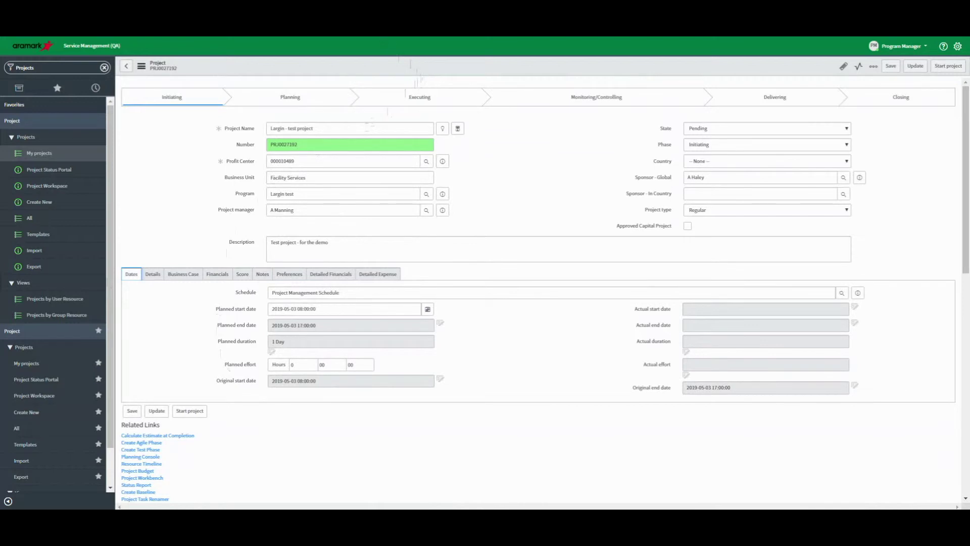
left_click(104, 68)
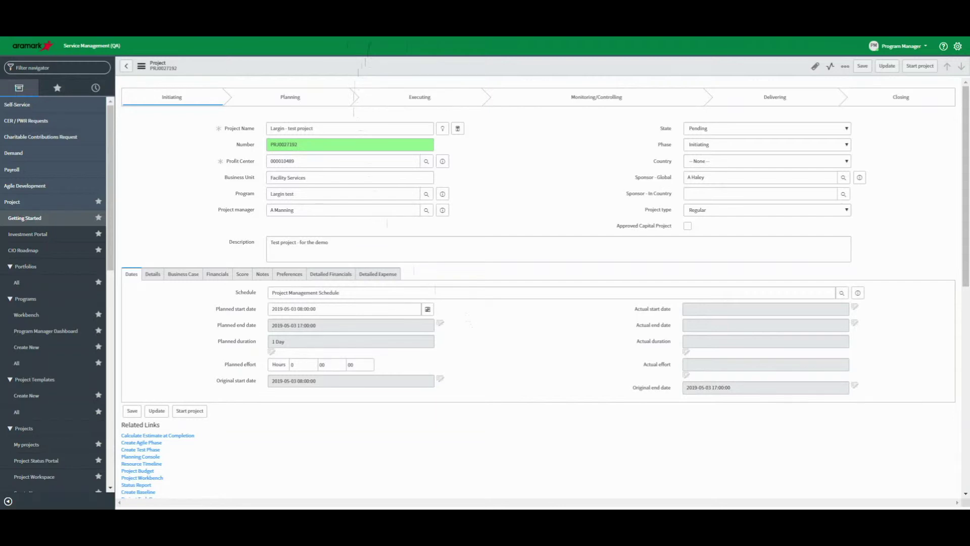
scroll(372, 326, "down", 4)
scroll(372, 326, "down", 2)
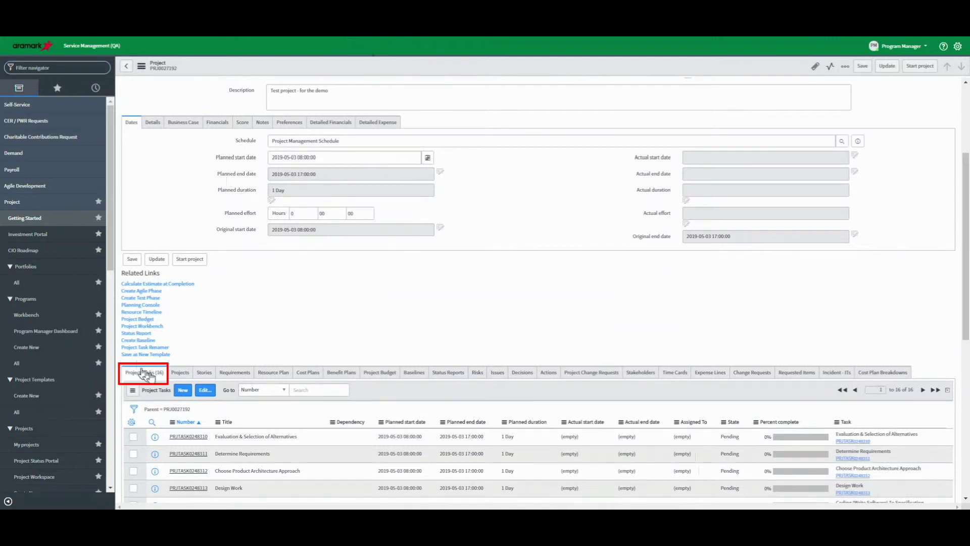
scroll(148, 375, "down", 4)
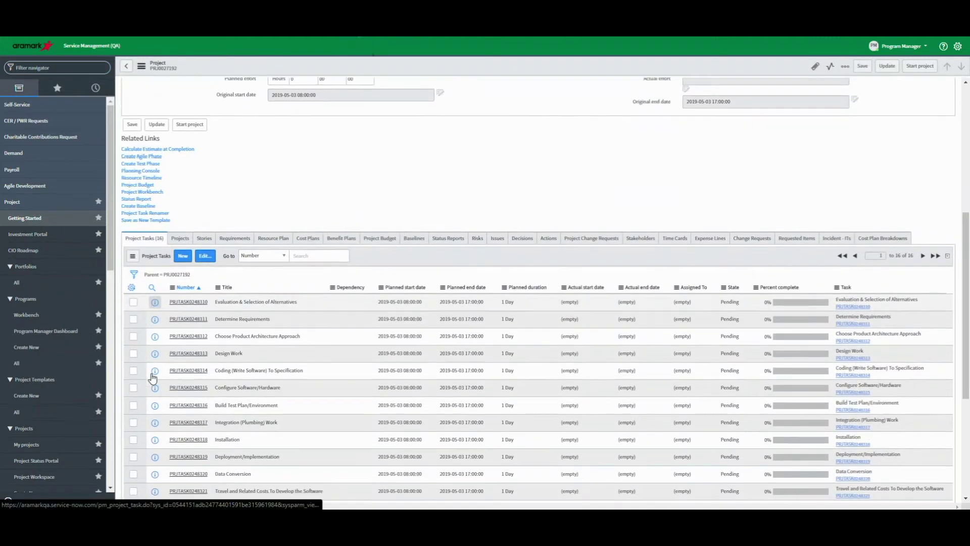
scroll(152, 375, "down", 3)
scroll(153, 374, "down", 2)
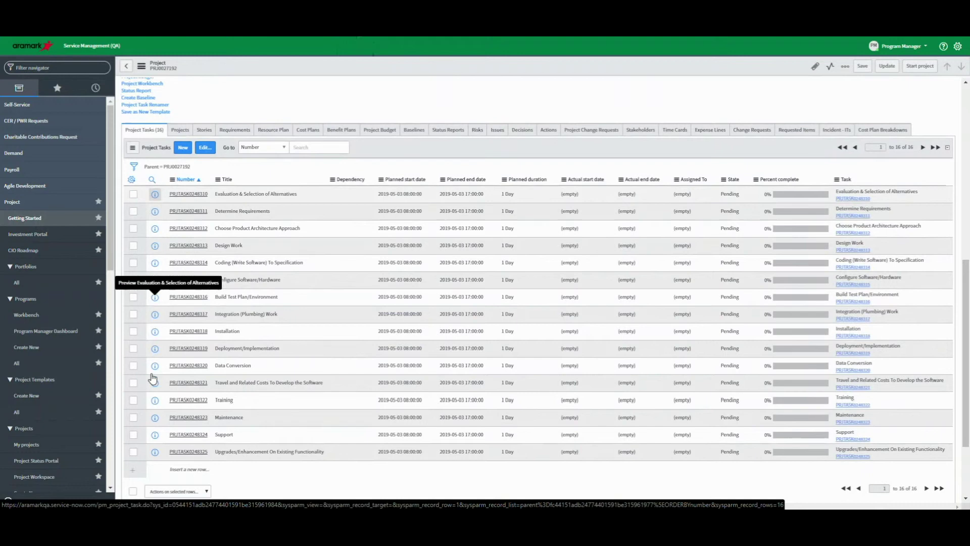
scroll(152, 378, "up", 1)
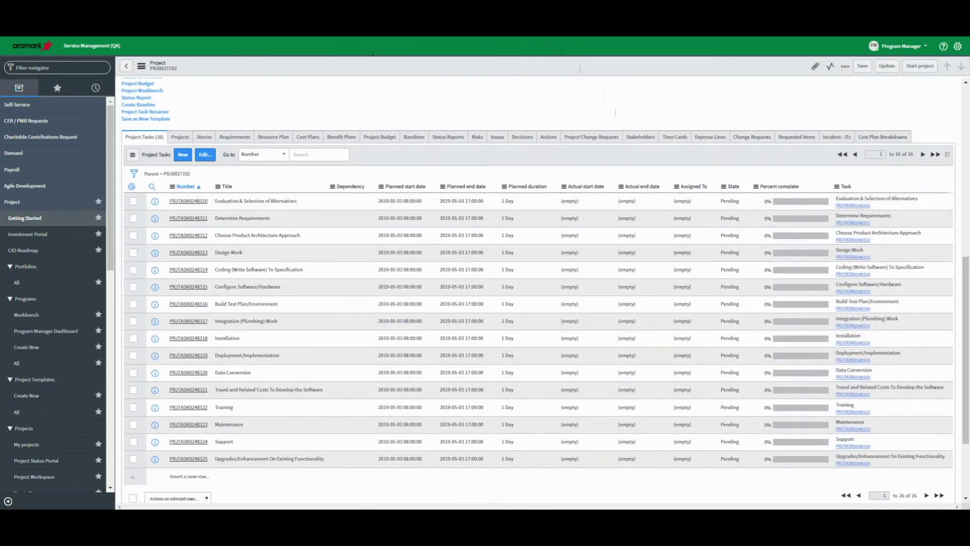
Tick Evaluation, Architecture, Configure, Installation, Data Conversion and Support in Project Tasks.
left_click(134, 202)
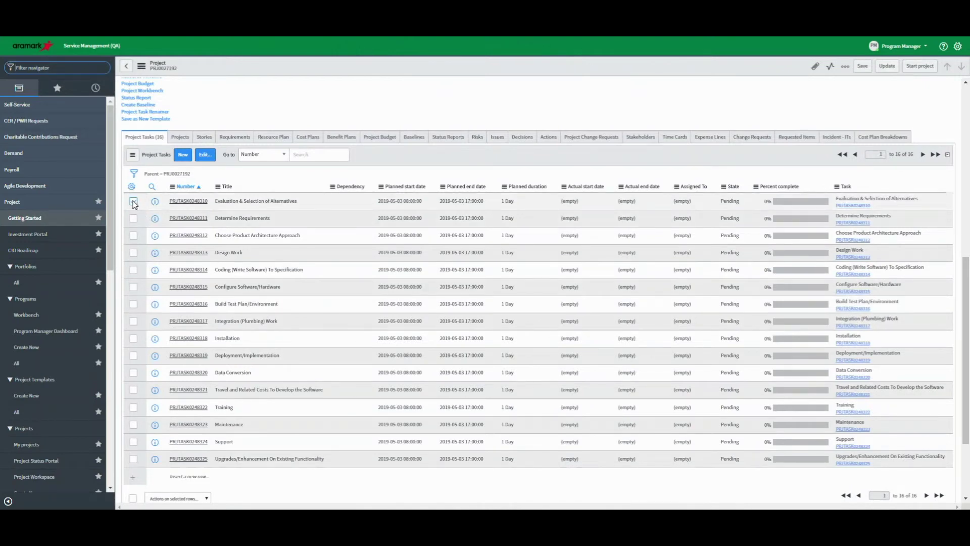
left_click(133, 236)
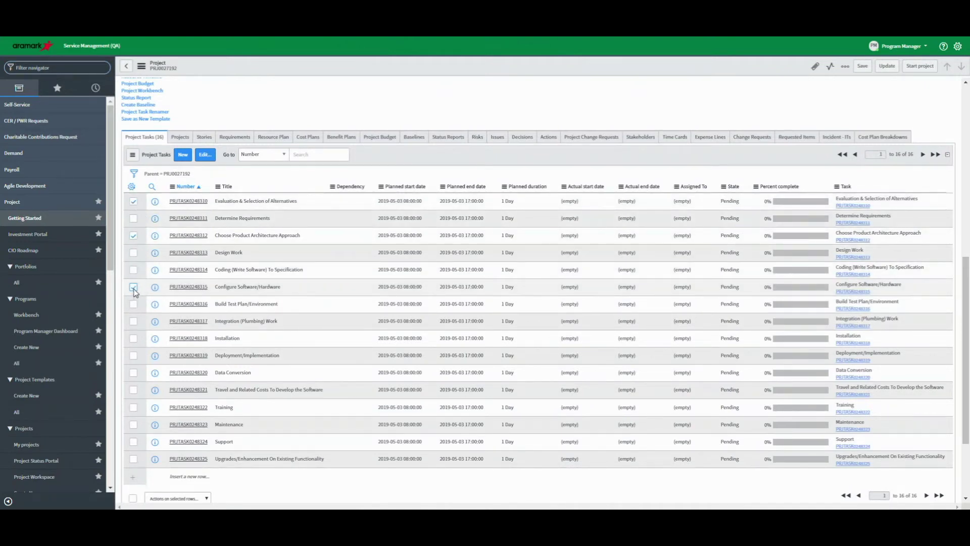
left_click(134, 287)
left_click(134, 338)
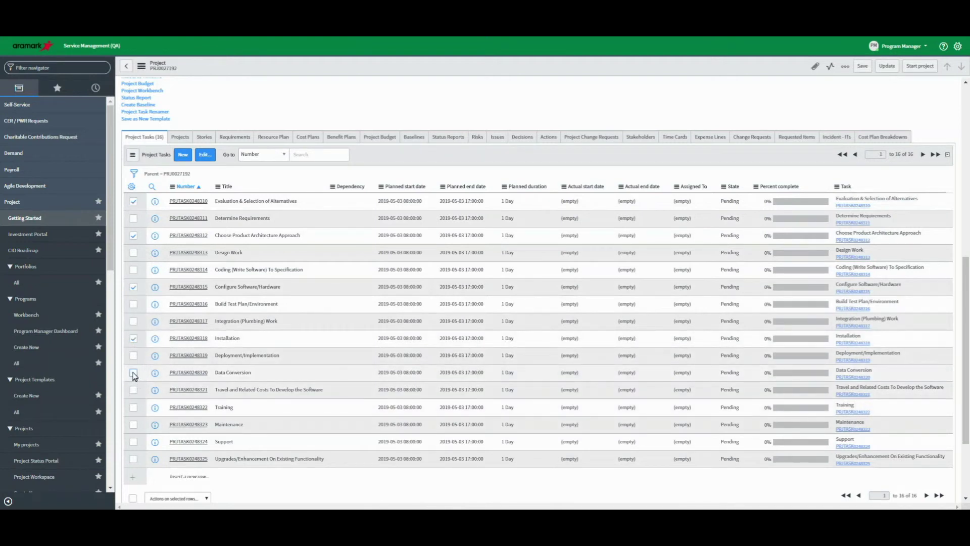
left_click(133, 372)
left_click(134, 441)
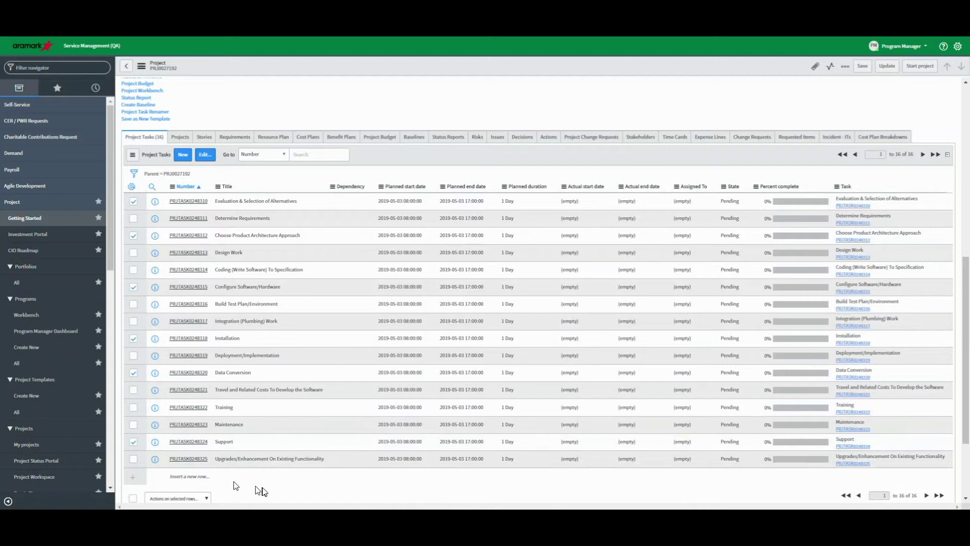
scroll(250, 470, "down", 2)
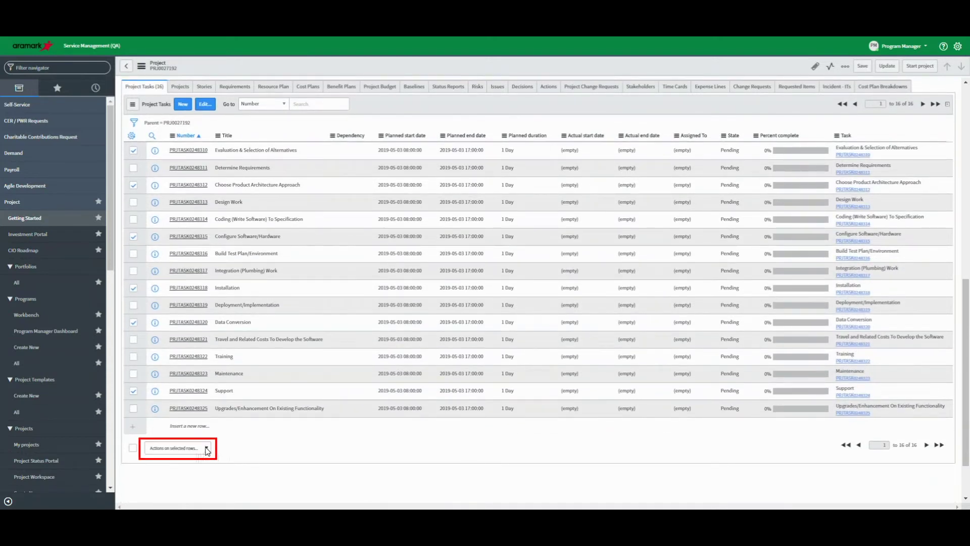
Delete the six checked project tasks and confirm the deletion.
left_click(207, 449)
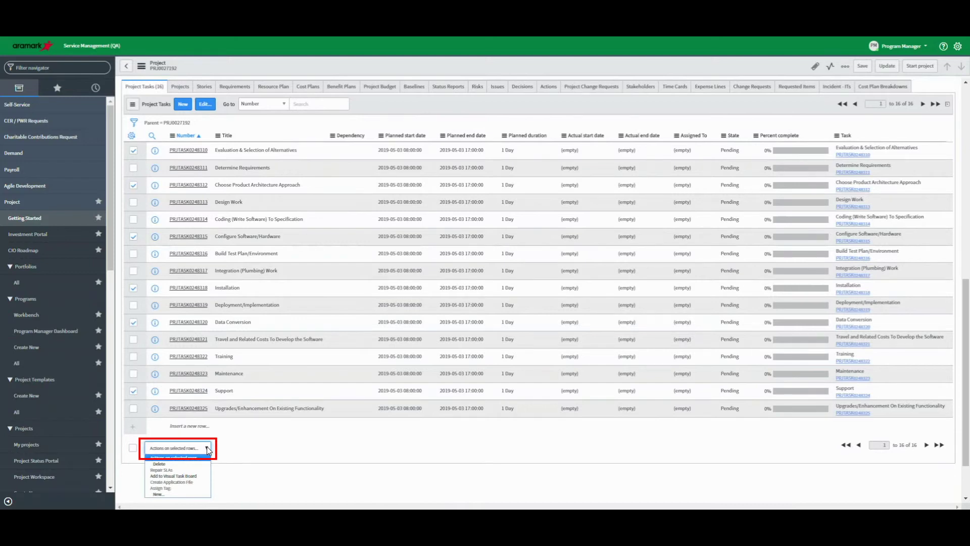
left_click(168, 464)
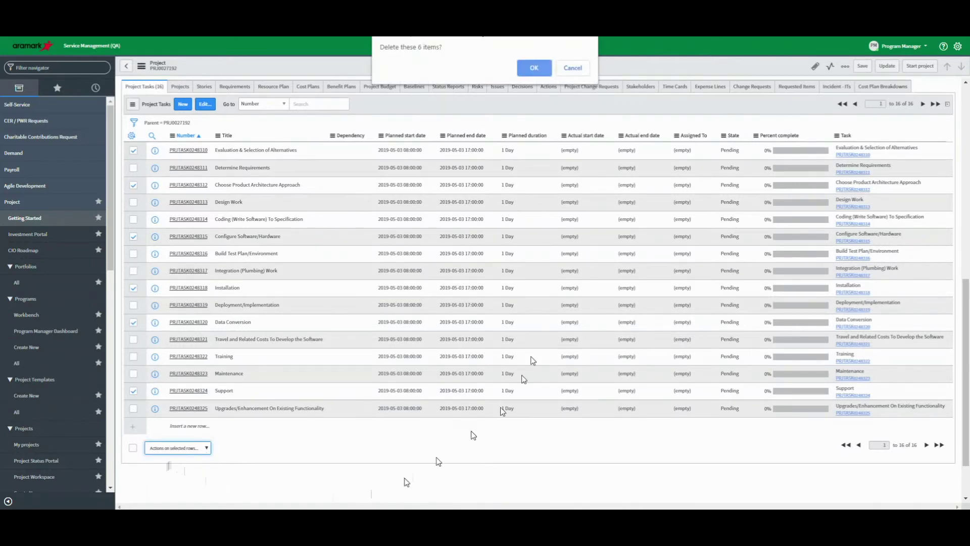
left_click(534, 69)
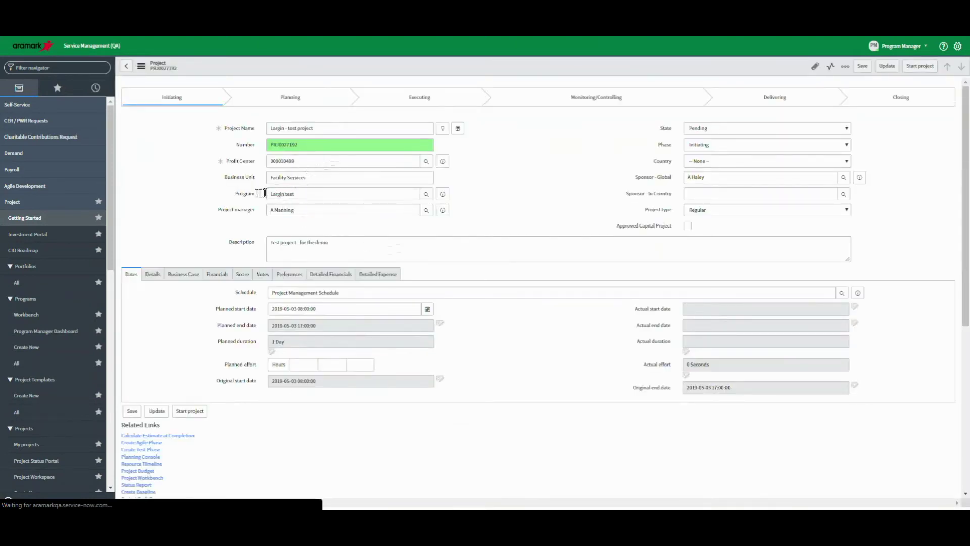
scroll(171, 357, "down", 3)
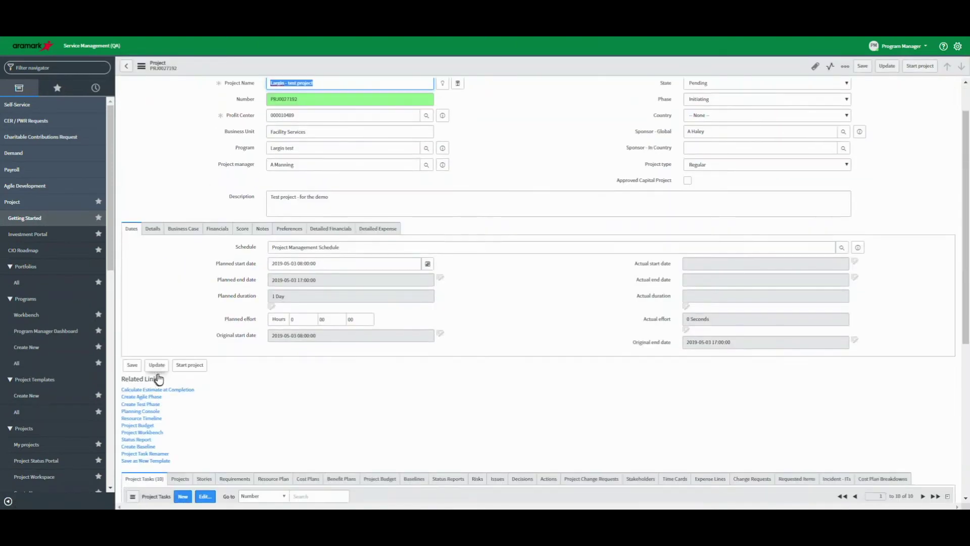
scroll(172, 356, "down", 3)
scroll(172, 356, "down", 2)
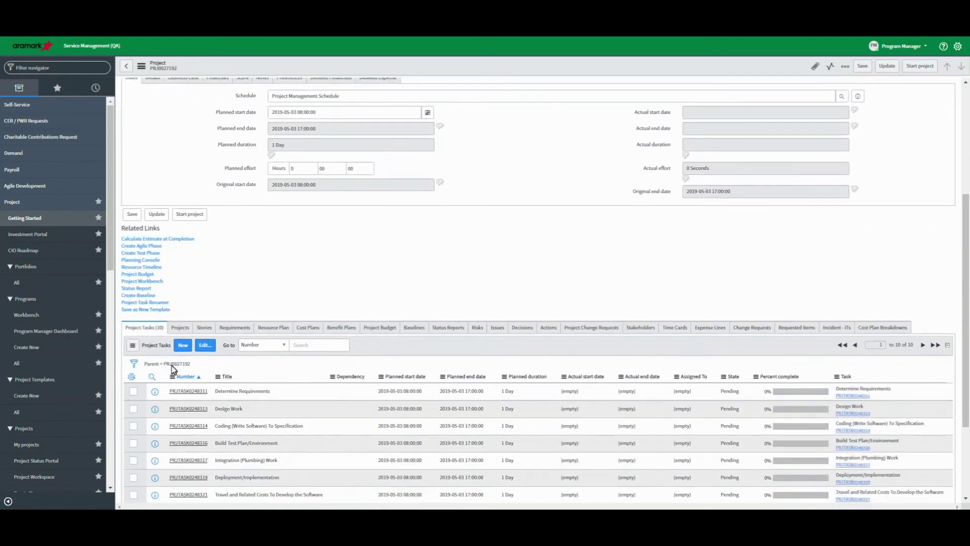
scroll(171, 357, "down", 3)
scroll(152, 274, "down", 1)
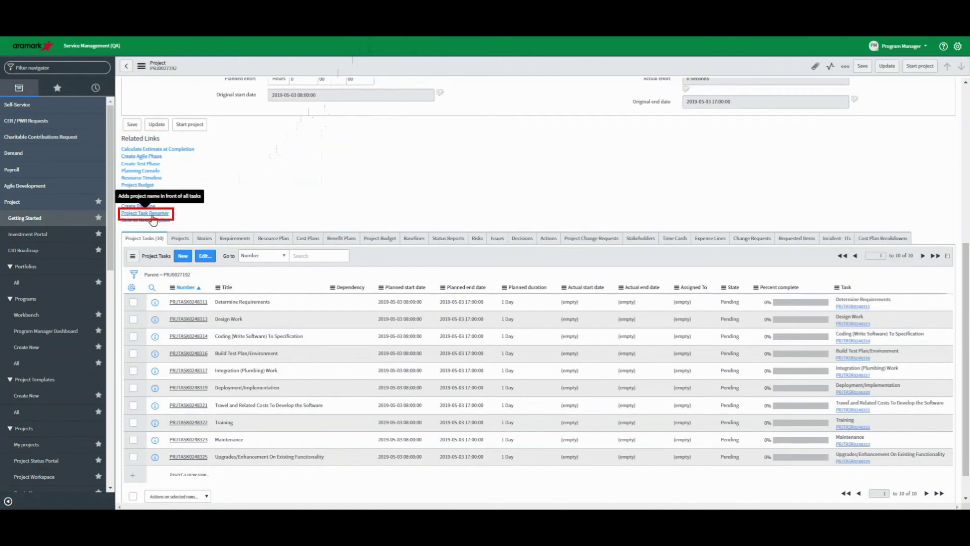
Run the 'Project Task Renamer' link to prefix tasks with 'Largin - test project'.
left_click(153, 217)
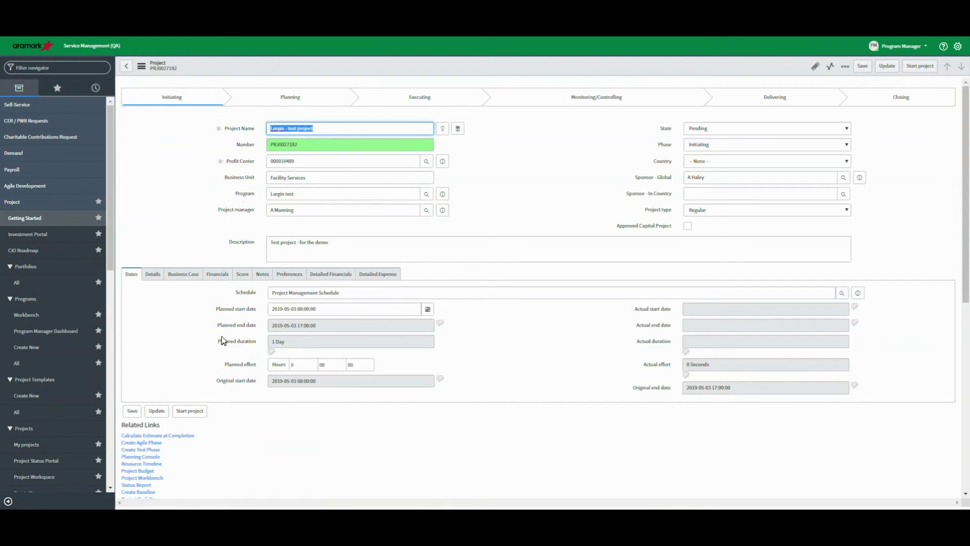
scroll(221, 338, "down", 4)
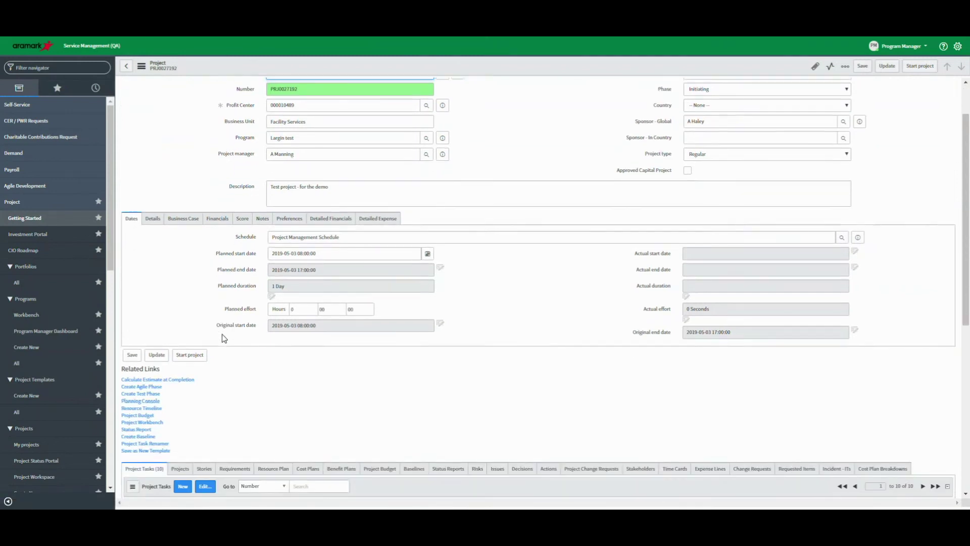
scroll(222, 339, "down", 4)
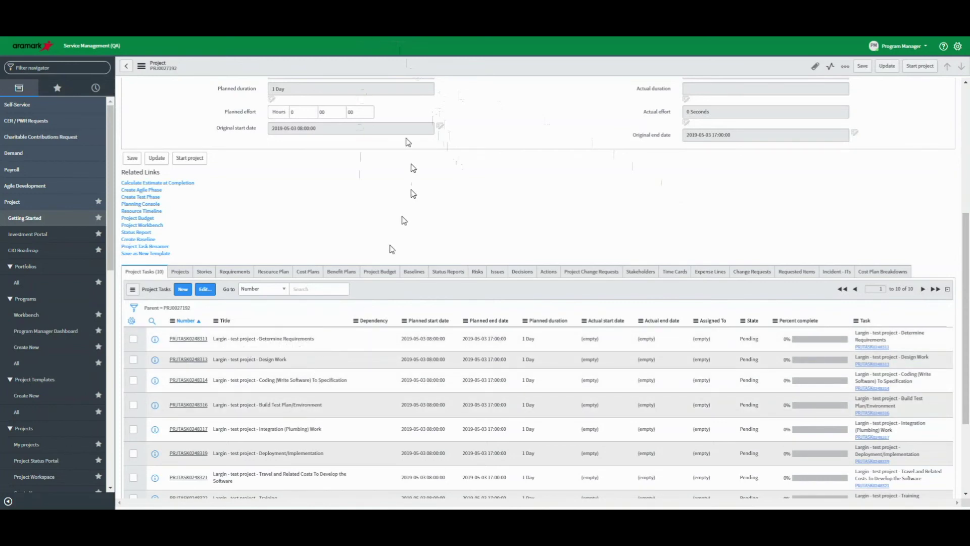
scroll(288, 145, "down", 1)
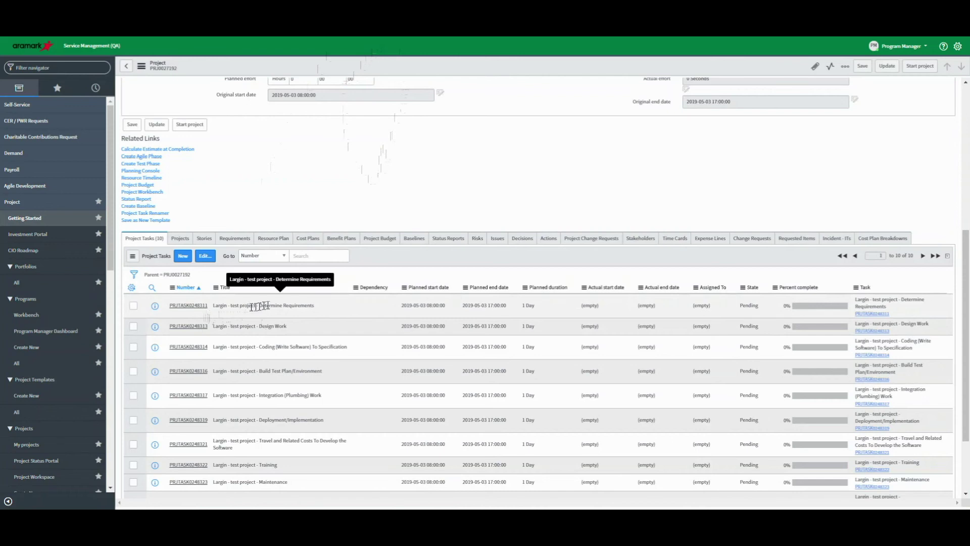
View the empty Project Budget and Requested Items related lists for PRJ0027192.
left_click(380, 238)
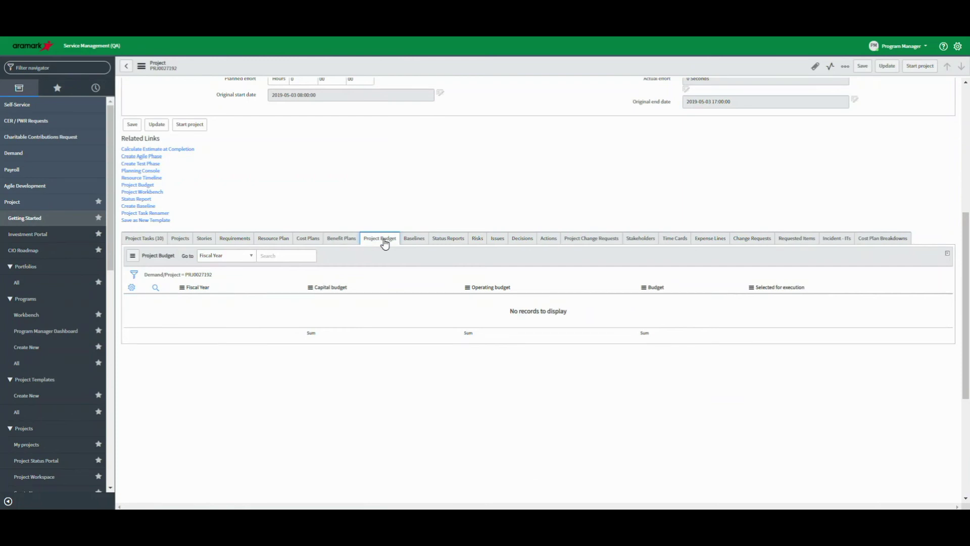
left_click(796, 238)
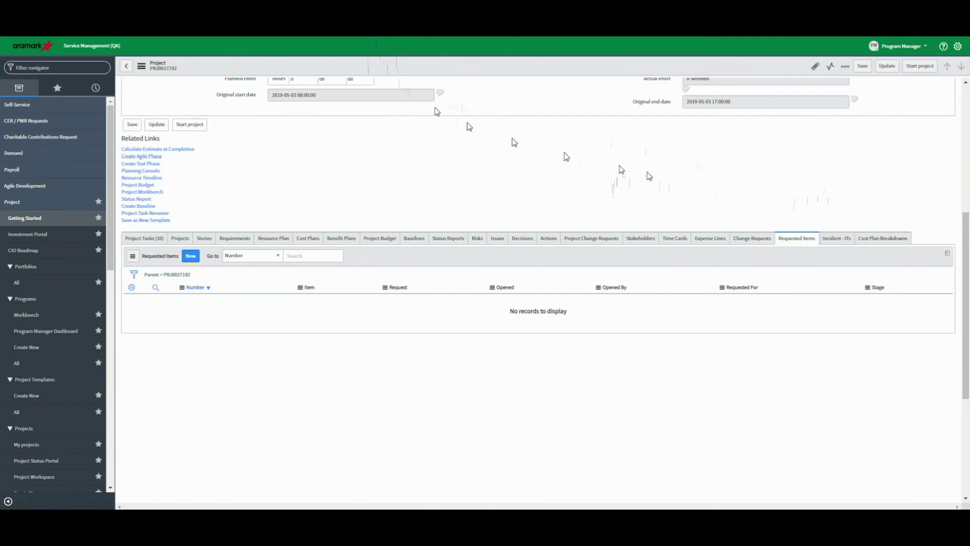
Save PRJ0027192 from the form header and stay on the record.
left_click(863, 68)
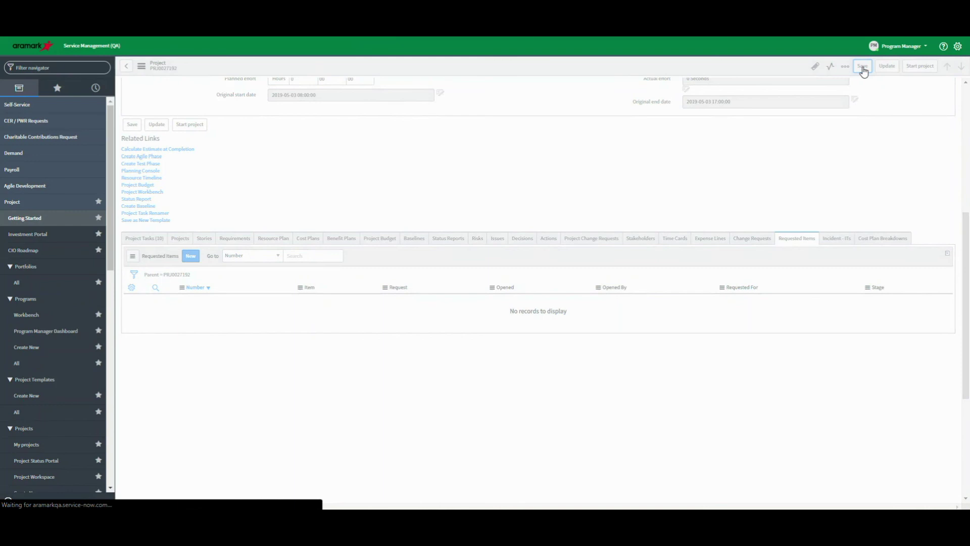